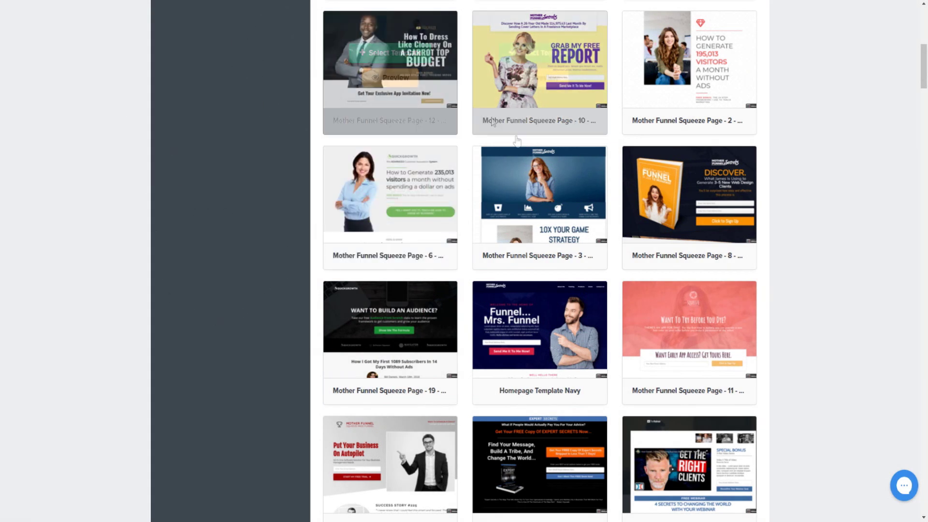
Look over the squeeze page template cards, then scroll back up to the Step 1 of 2 funnel types.
mouse_move(539, 109)
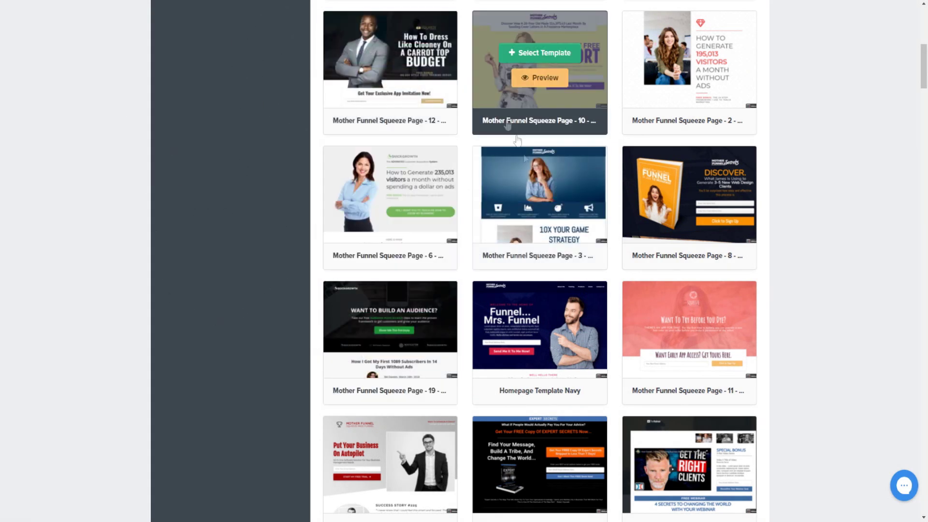
mouse_move(394, 196)
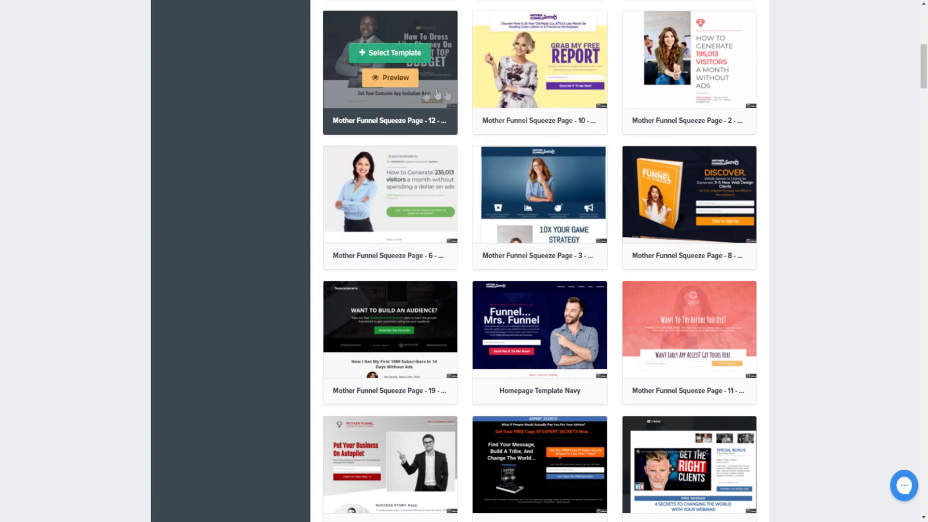
mouse_move(366, 77)
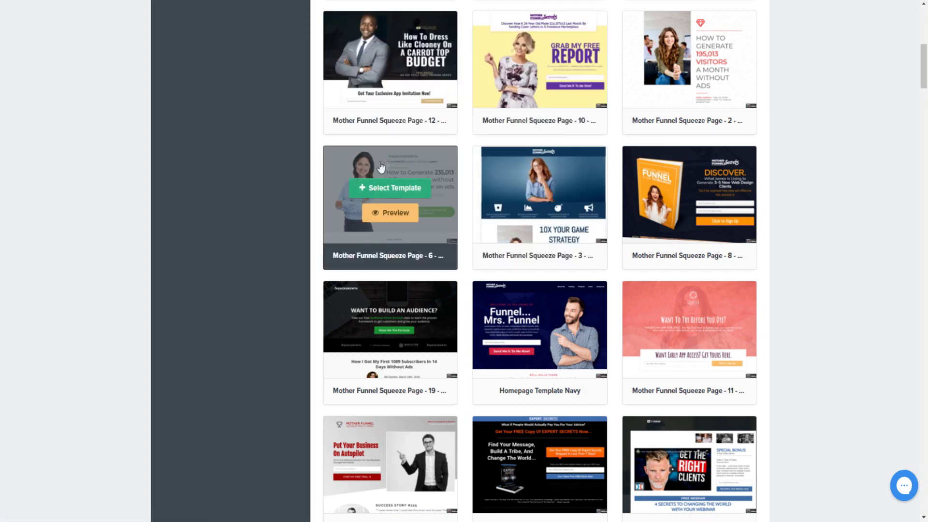
scroll(444, 135, "down", 9)
scroll(444, 134, "up", 7)
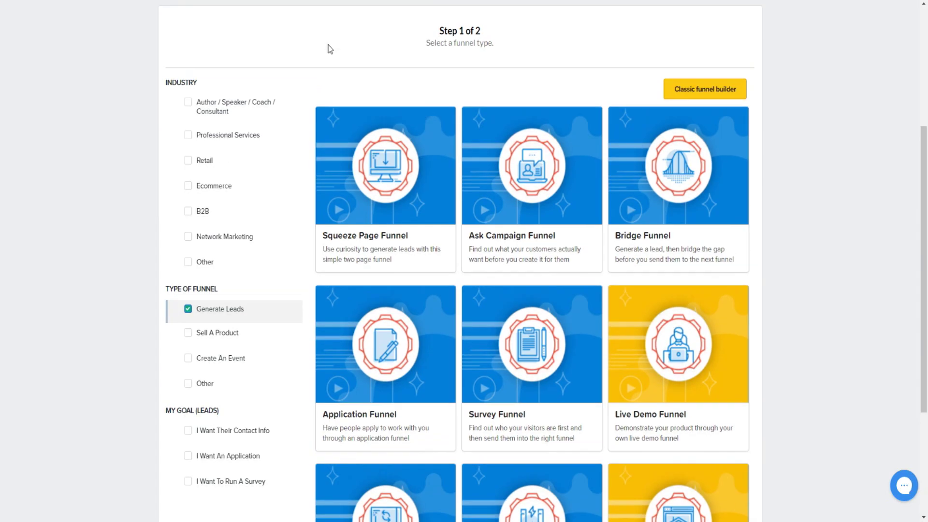
scroll(372, 64, "up", 5)
Start the Cookbook funnel-building process from Funnels > Build Funnel and browse its options.
mouse_move(570, 15)
left_click(563, 121)
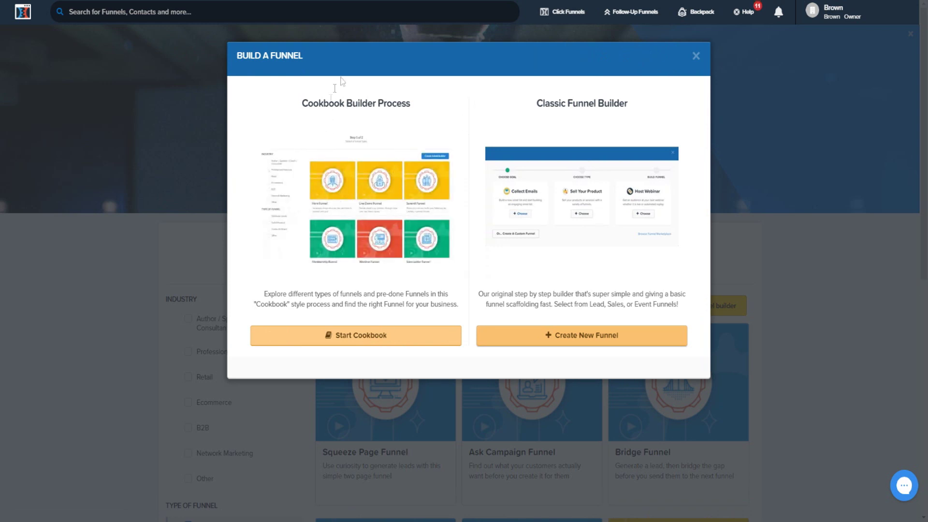
left_click(355, 336)
scroll(389, 111, "down", 1)
scroll(389, 112, "down", 3)
scroll(338, 203, "down", 2)
scroll(394, 130, "up", 4)
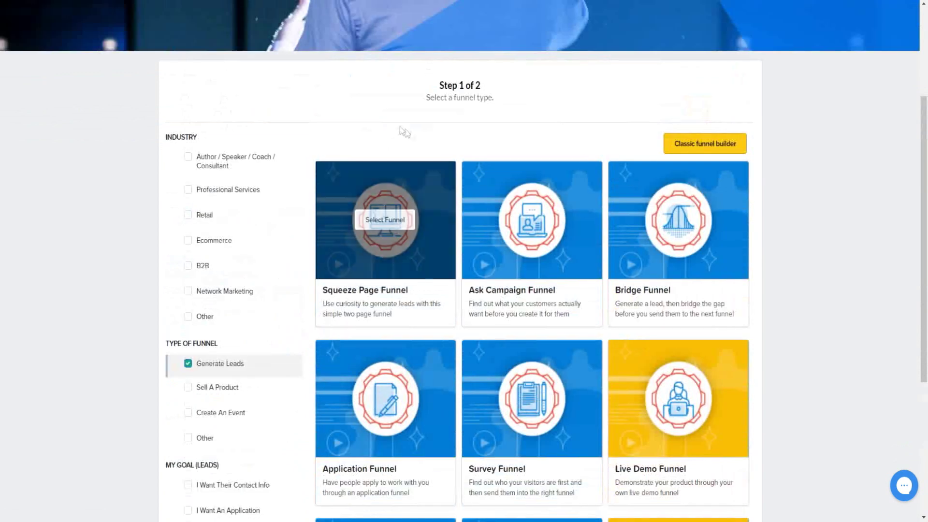
scroll(394, 129, "down", 1)
scroll(415, 135, "up", 5)
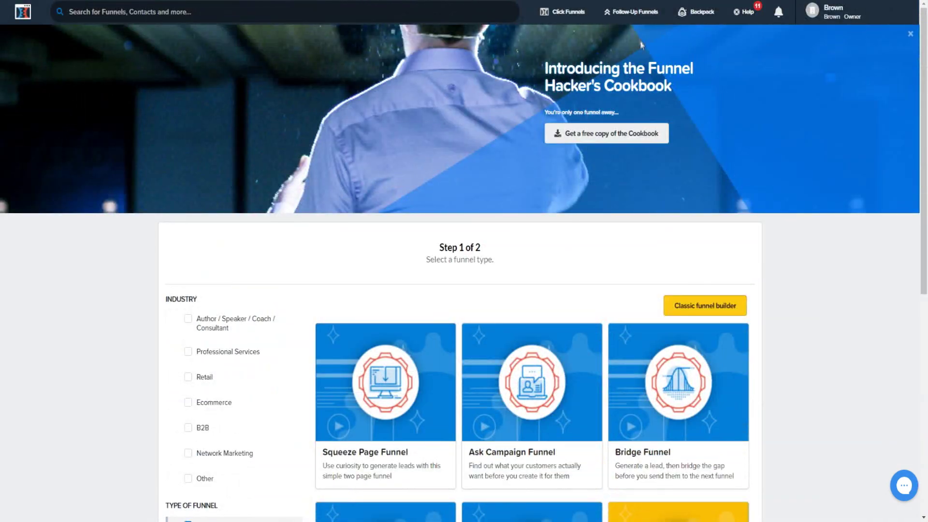
Create a new funnel with the Classic Funnel Builder instead.
mouse_move(563, 12)
left_click(556, 122)
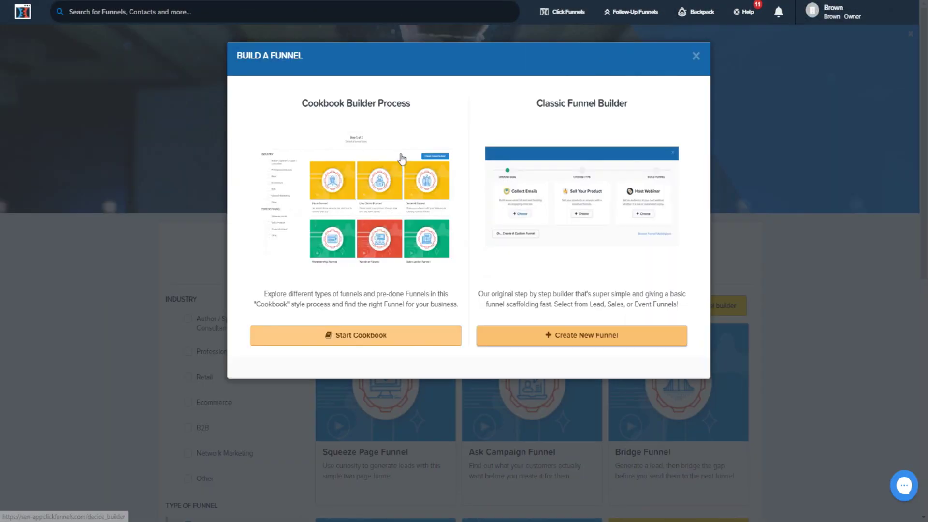
left_click(556, 336)
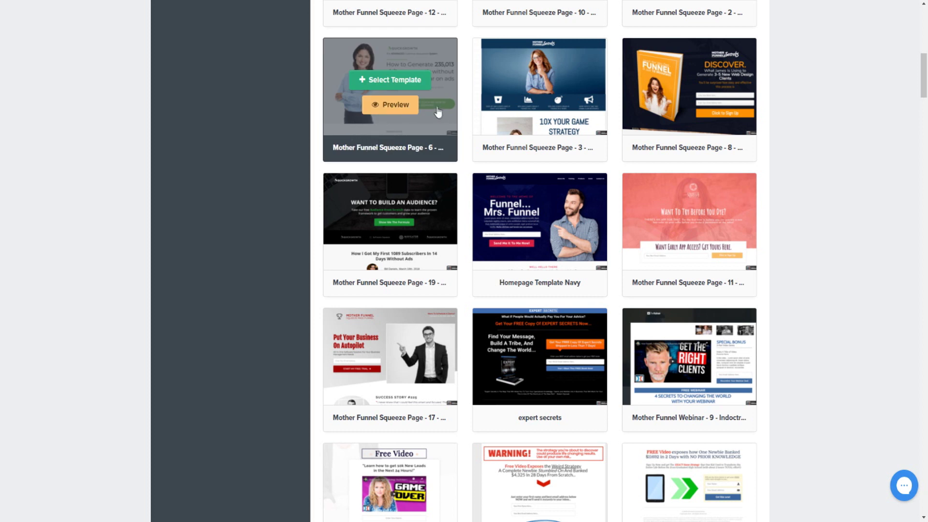
left_click(397, 104)
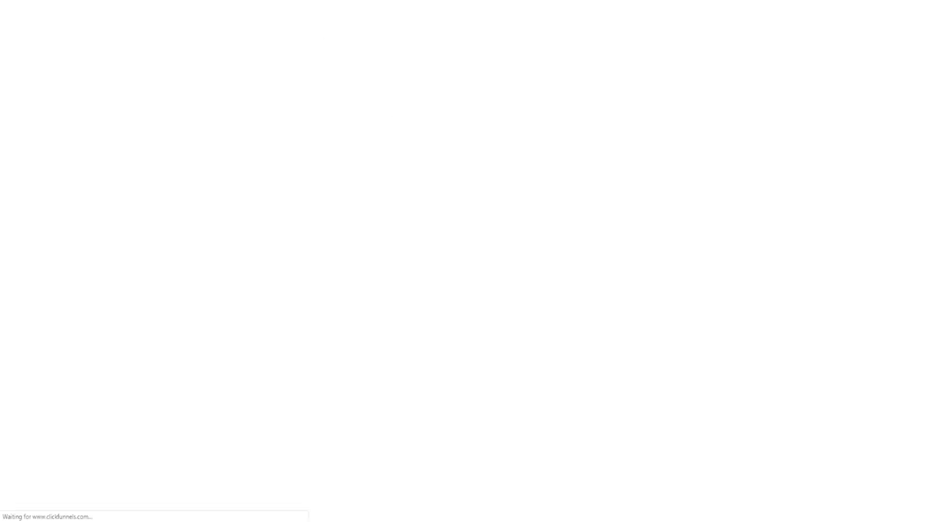
scroll(382, 97, "down", 8)
scroll(377, 146, "up", 8)
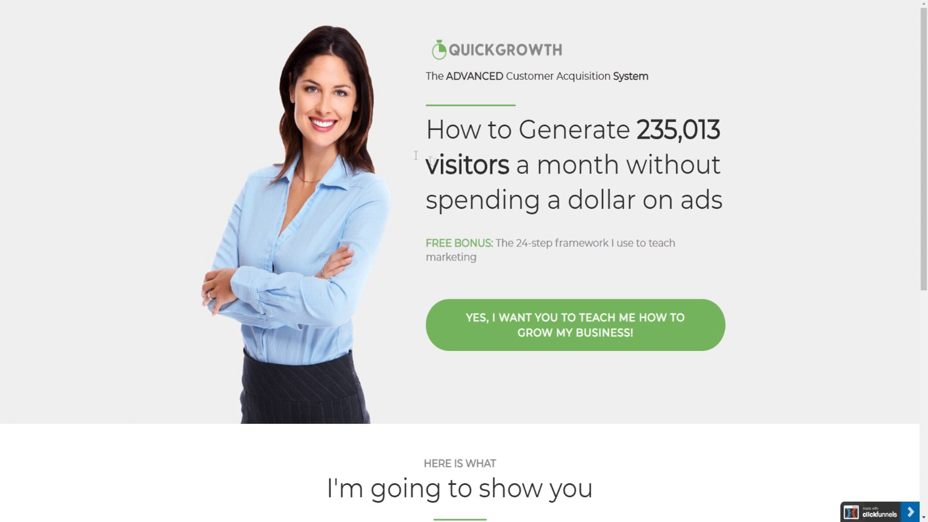
key("ctrl+w")
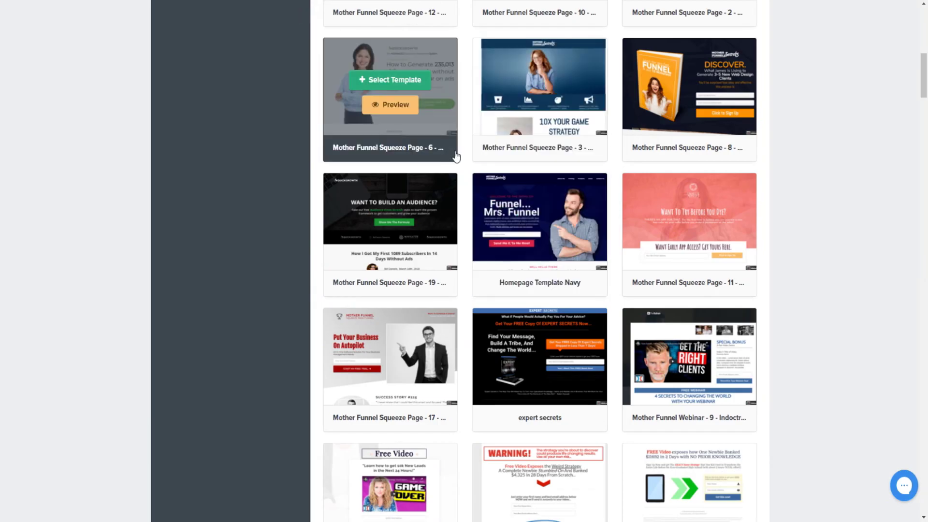
Preview the WARNING free video opt-in template, then close the preview with Ctrl+W.
scroll(532, 217, "down", 9)
scroll(556, 252, "up", 3)
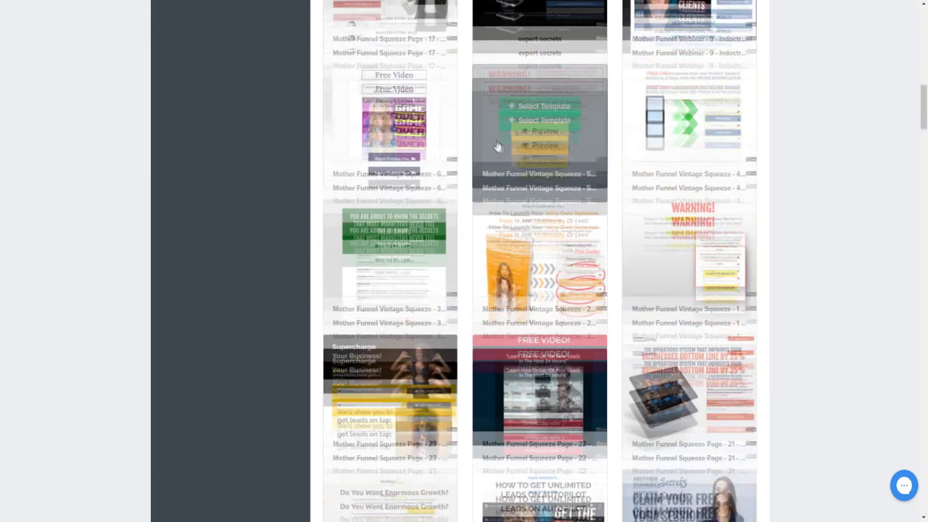
left_click(538, 190)
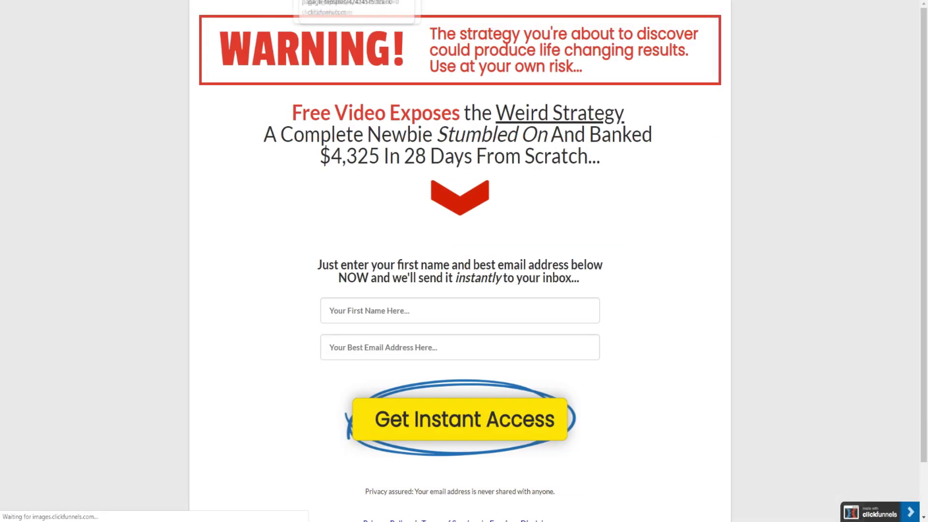
scroll(290, 119, "down", 1)
scroll(285, 134, "up", 1)
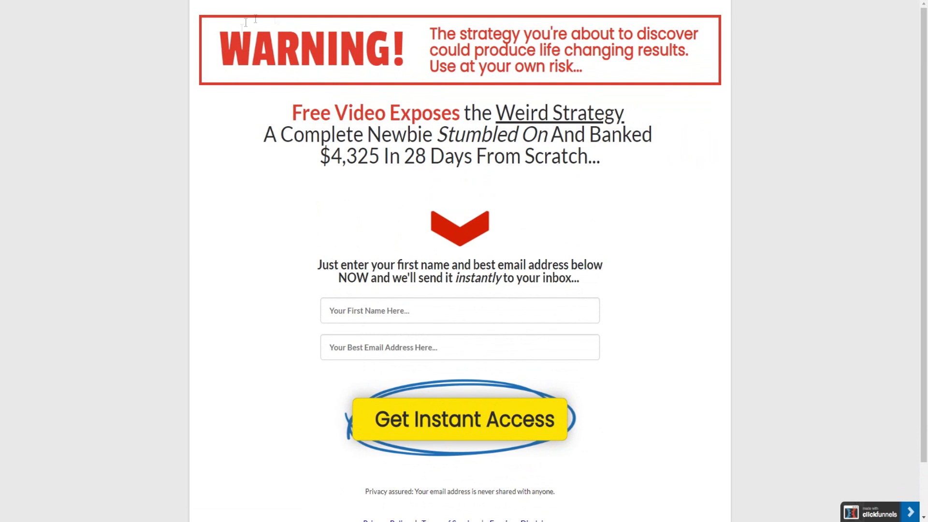
scroll(382, 137, "down", 1)
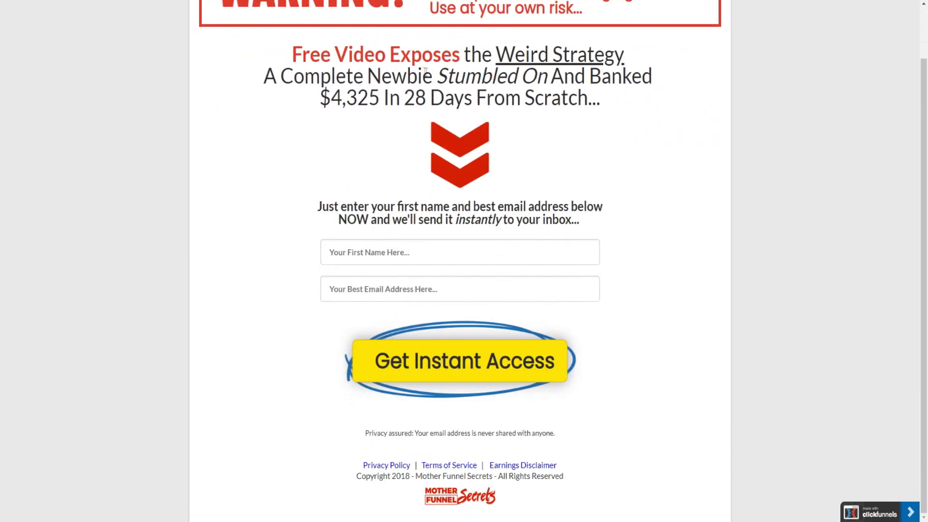
key("ctrl+w")
Open the preview of the Vintage Squeeze 2 template.
scroll(351, 40, "up", 1)
scroll(352, 40, "down", 1)
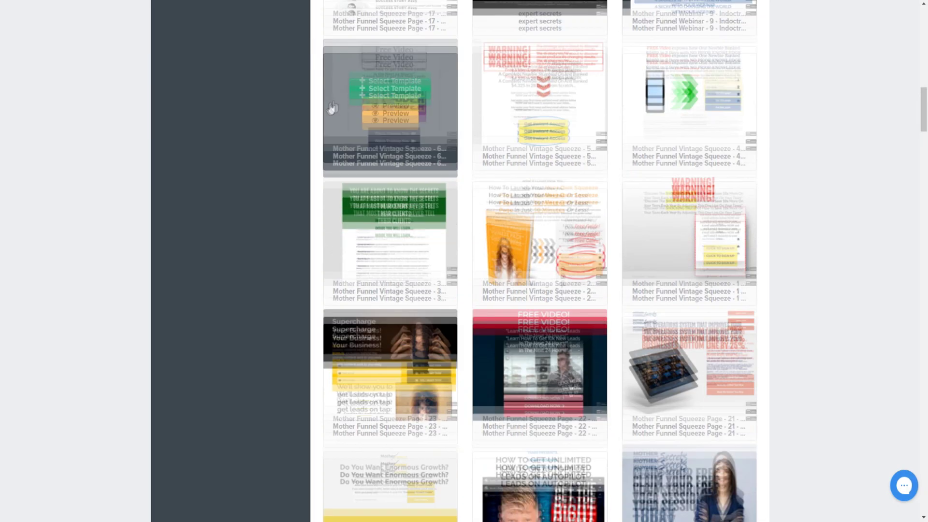
left_click(548, 212)
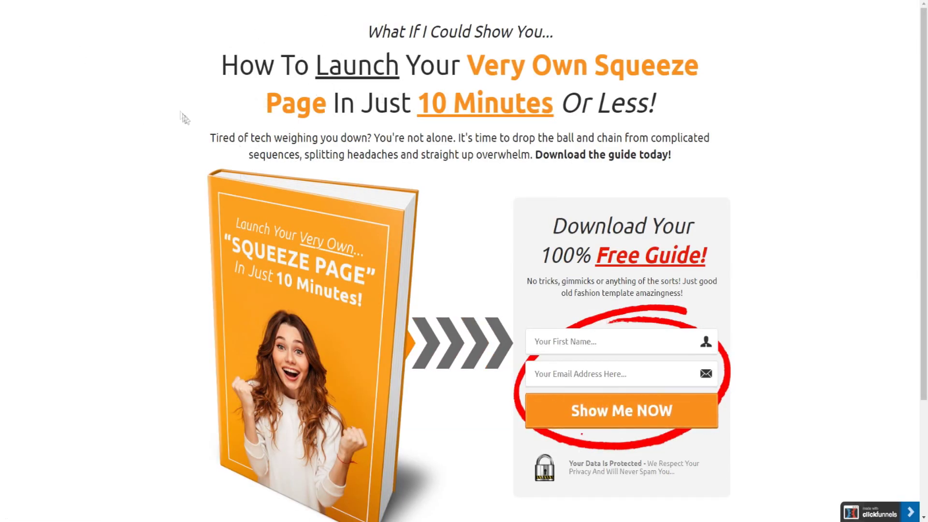
Select different parts of the 'How To Launch Your Very Own Squeeze Page' headline in the preview.
triple_click(351, 96)
left_click(213, 66)
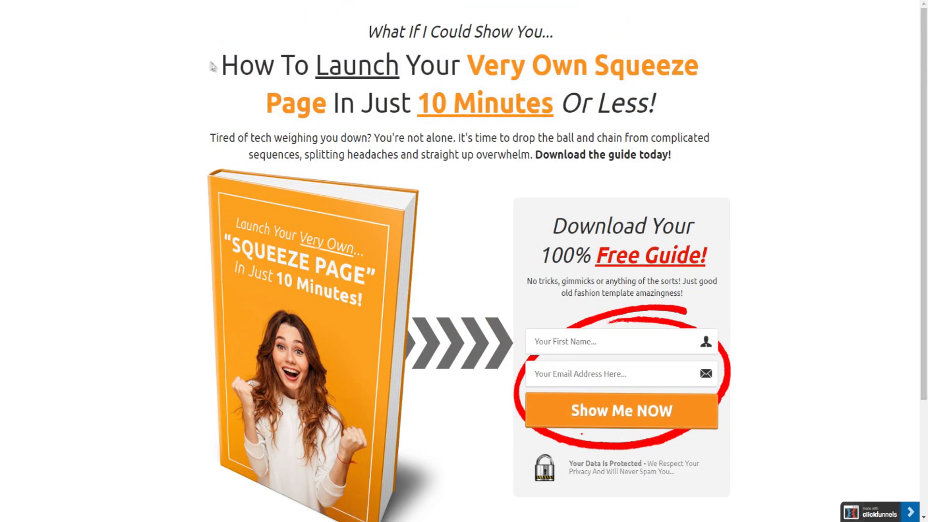
left_click_drag(229, 59, 662, 115)
left_click_drag(359, 66, 661, 116)
left_click(662, 115)
left_click_drag(375, 103, 662, 117)
left_click(650, 110)
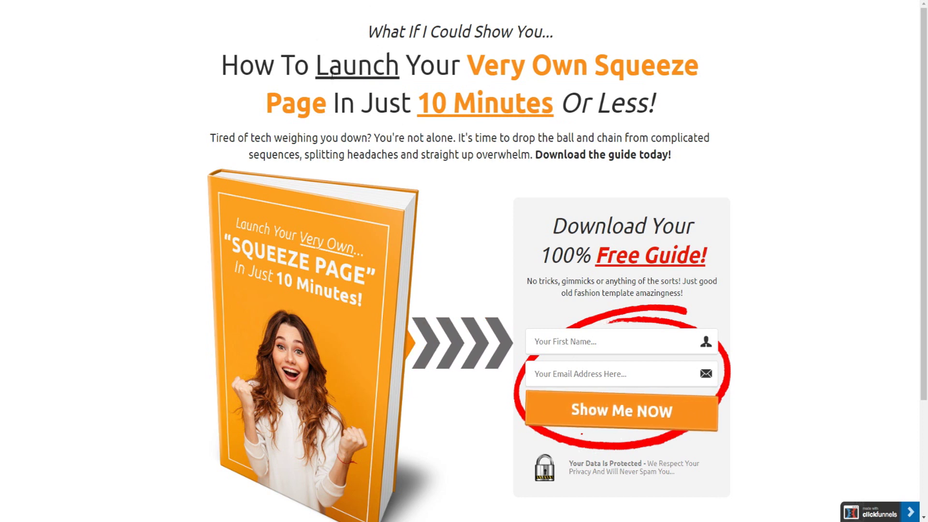
left_click_drag(294, 65, 427, 102)
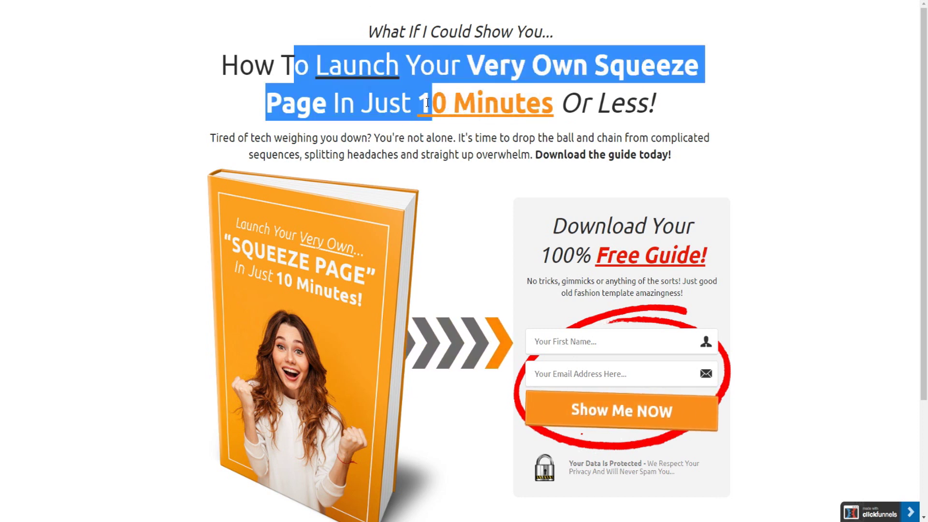
left_click_drag(297, 103, 627, 120)
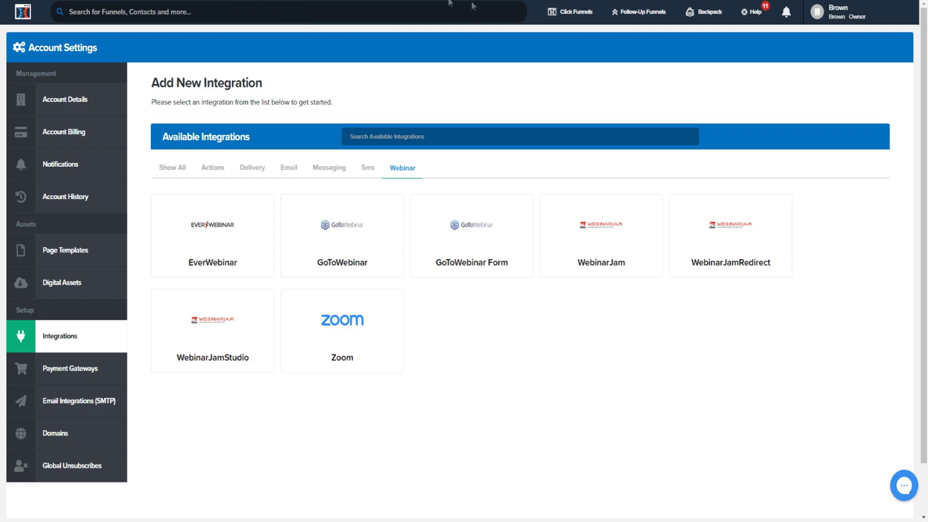
Build a new Collect Emails opt-in funnel named 'rggeggegr'.
mouse_move(566, 15)
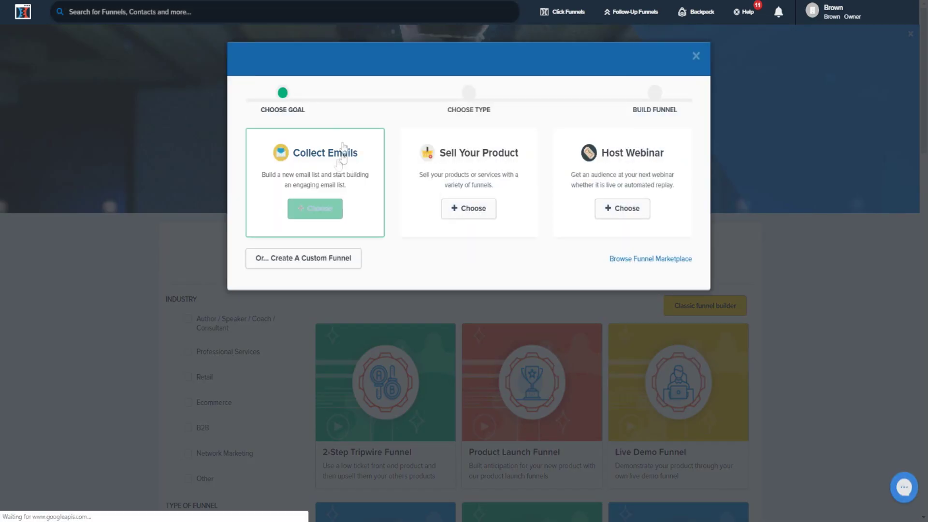
left_click(315, 208)
type("rggeggegr")
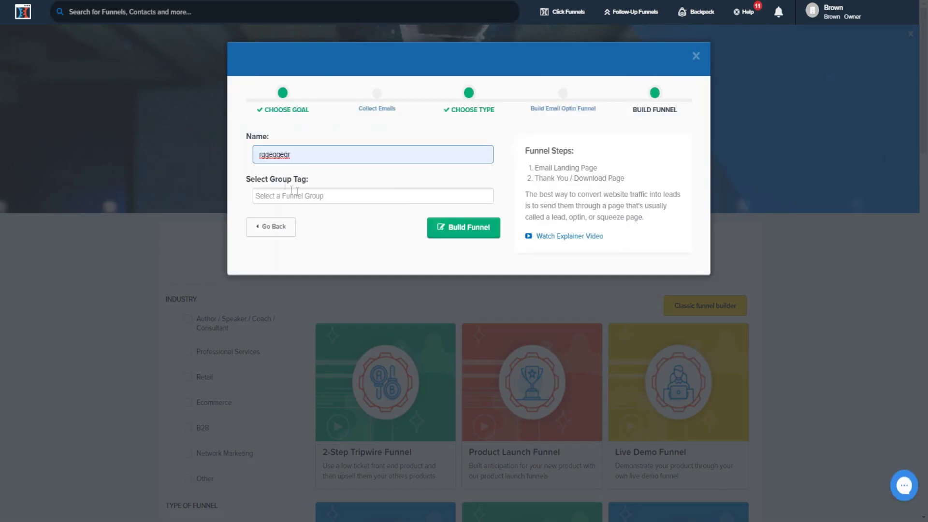
left_click(467, 234)
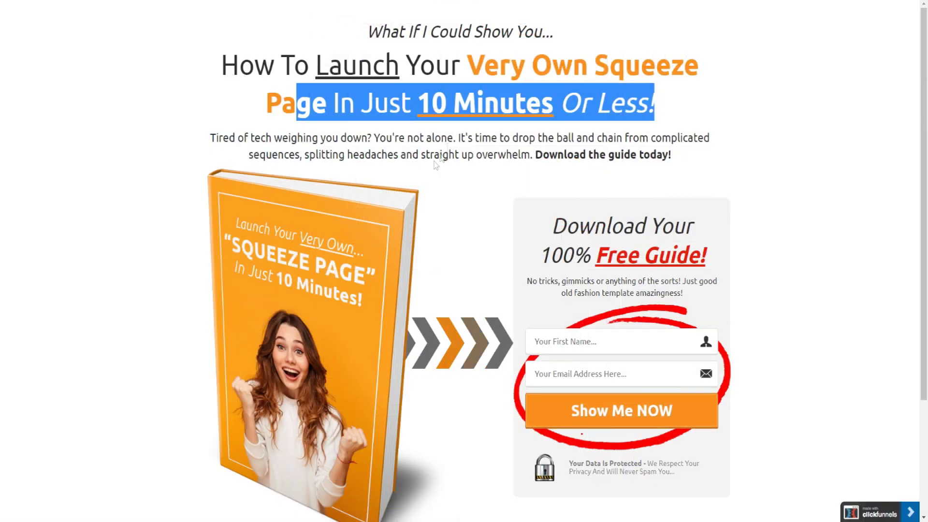
left_click(435, 165)
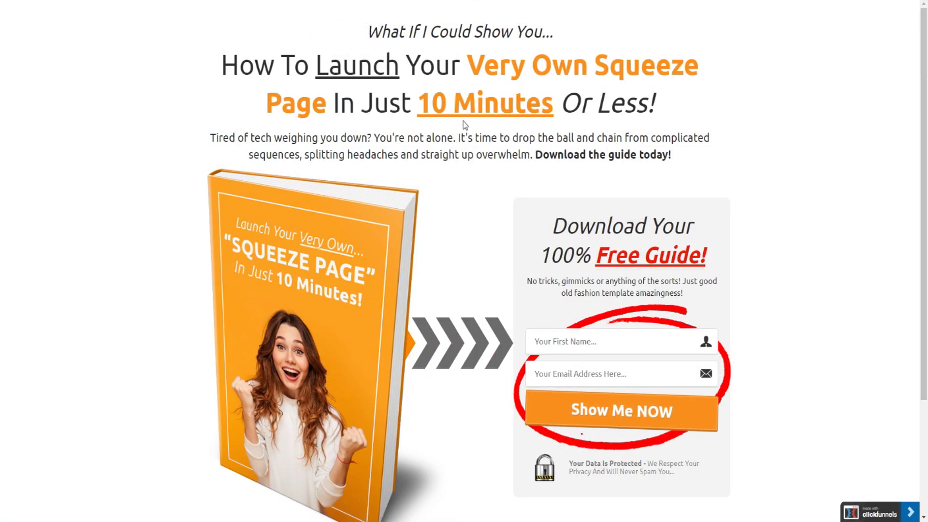
scroll(462, 124, "down", 3)
scroll(393, 198, "up", 1)
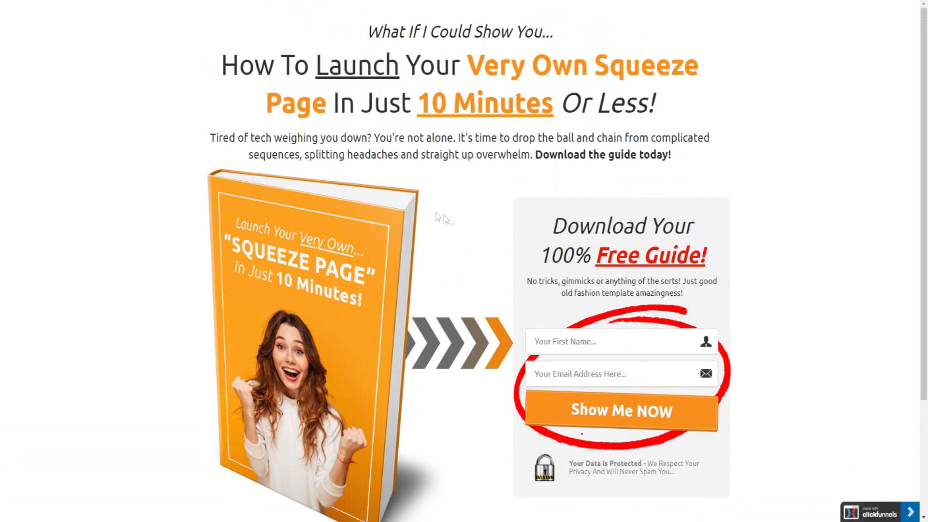
scroll(428, 185, "down", 2)
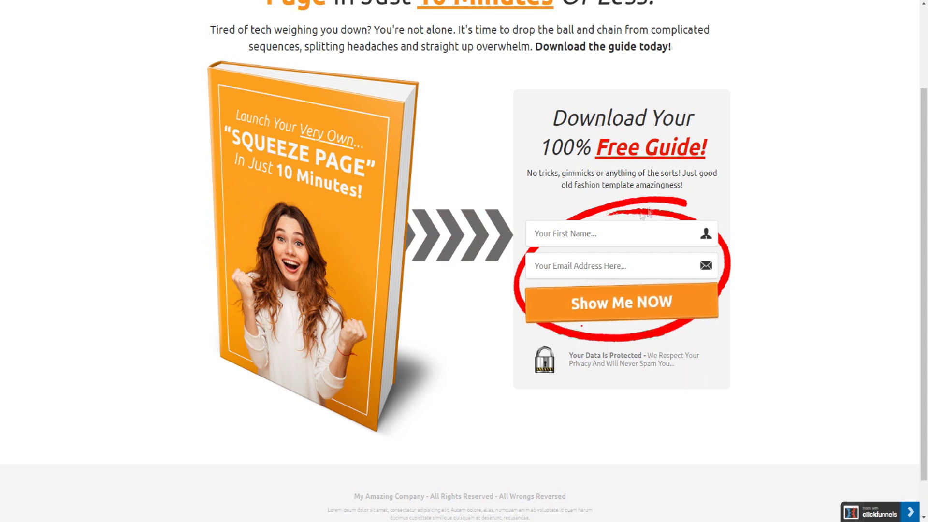
scroll(448, 297, "up", 3)
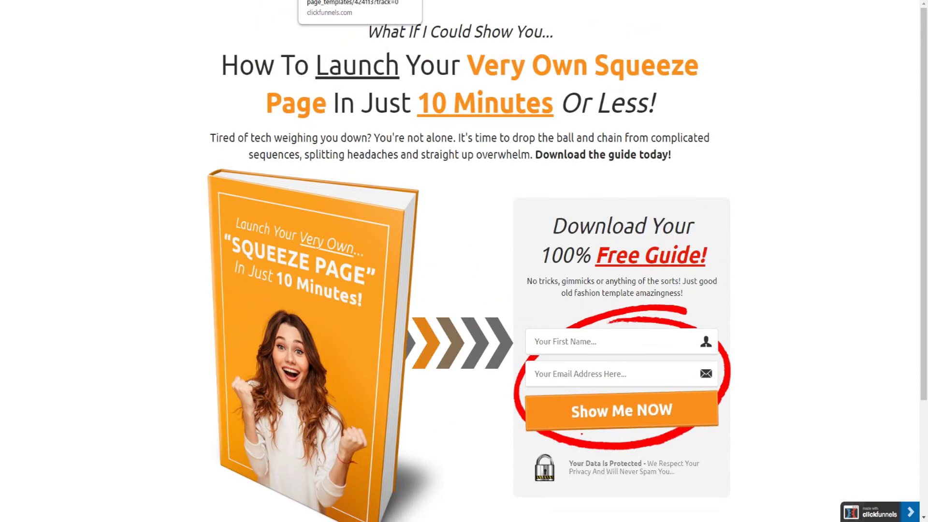
key("ctrl+w")
scroll(482, 106, "down", 1)
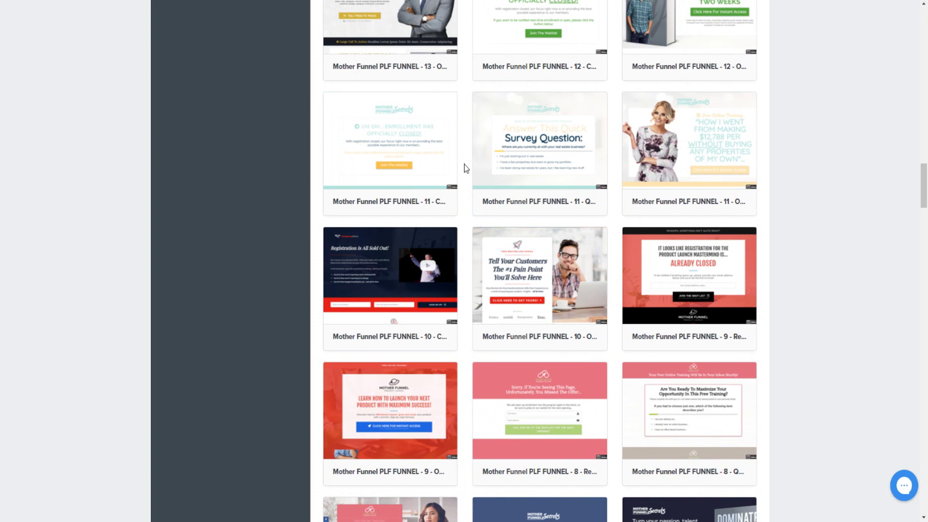
mouse_move(501, 150)
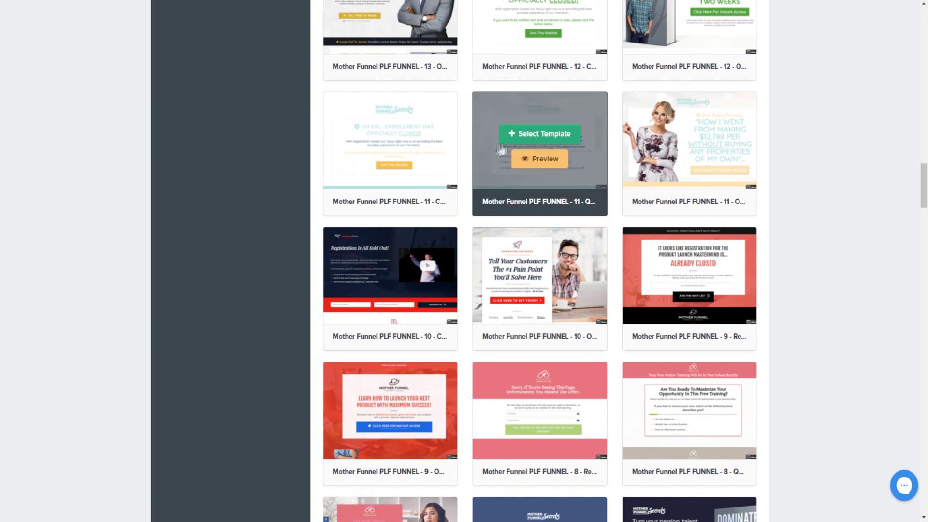
left_click(534, 160)
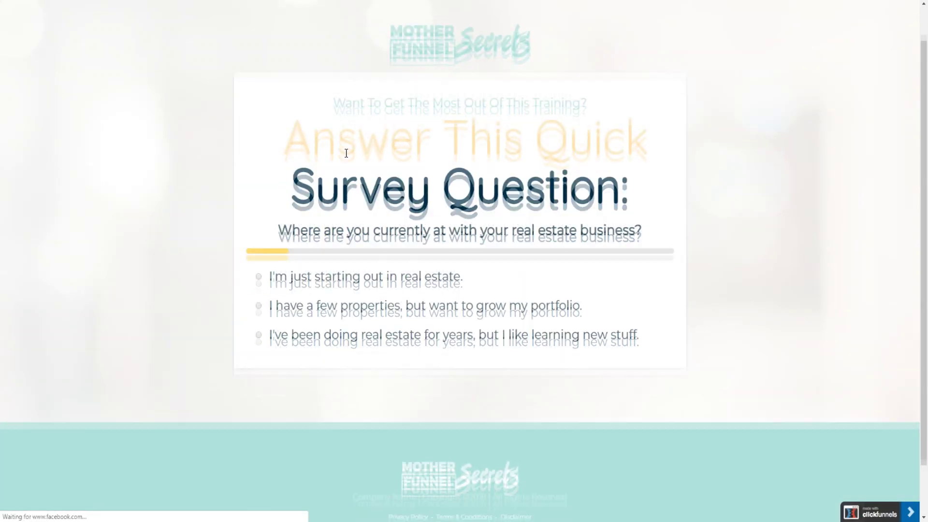
key("ctrl+w")
scroll(577, 245, "up", 10)
mouse_move(576, 245)
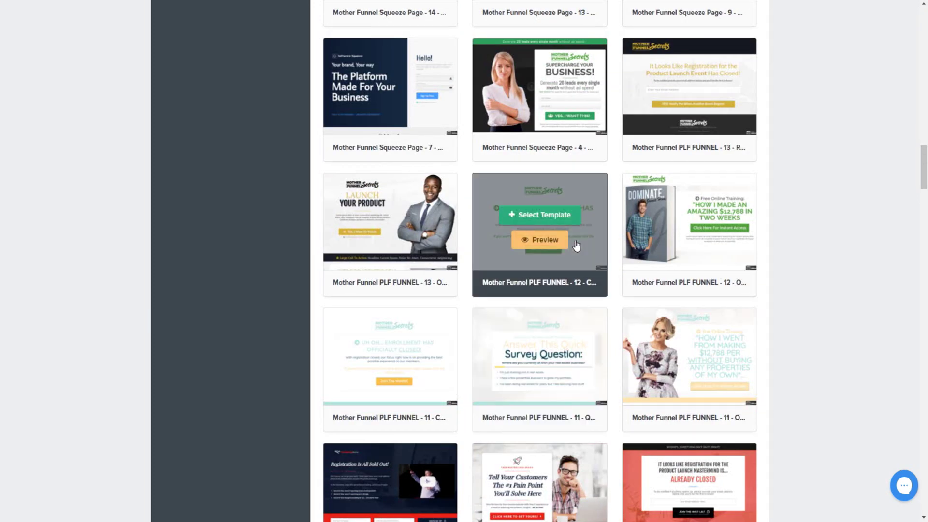
scroll(577, 245, "up", 7)
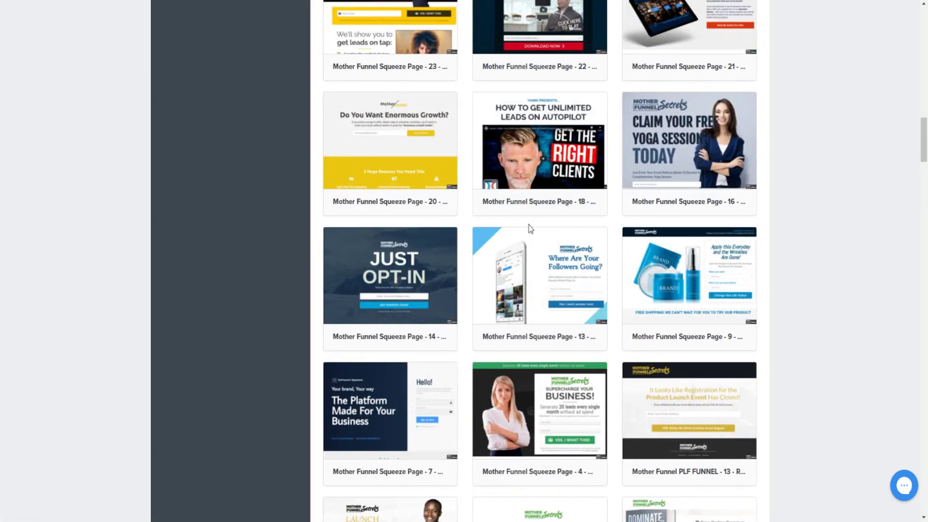
mouse_move(496, 183)
scroll(517, 195, "up", 9)
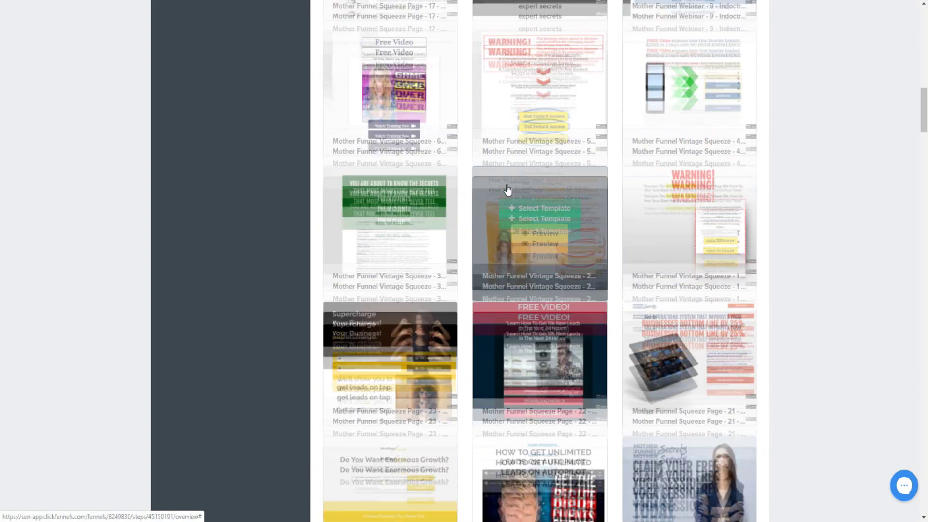
mouse_move(435, 182)
scroll(413, 195, "up", 9)
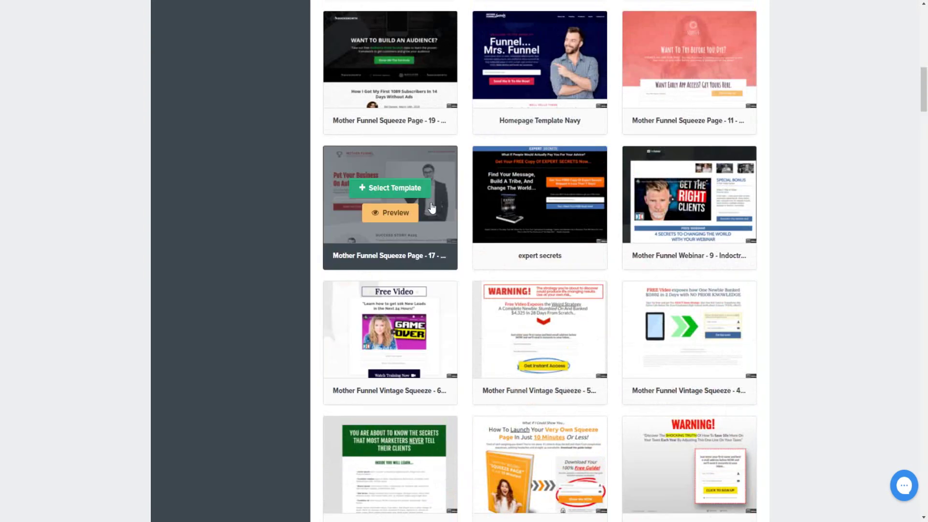
scroll(614, 195, "down", 15)
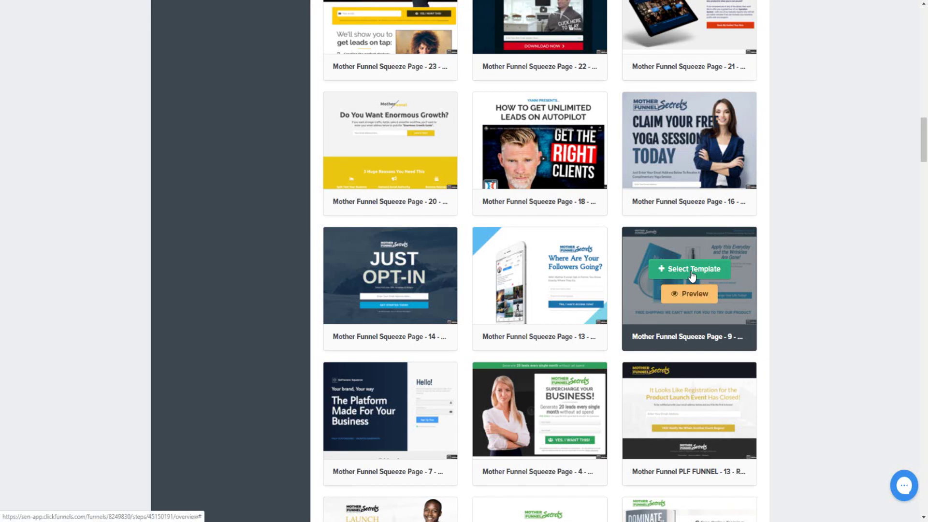
Select the skincare Squeeze Page 9 template for the Optin step.
left_click(695, 280)
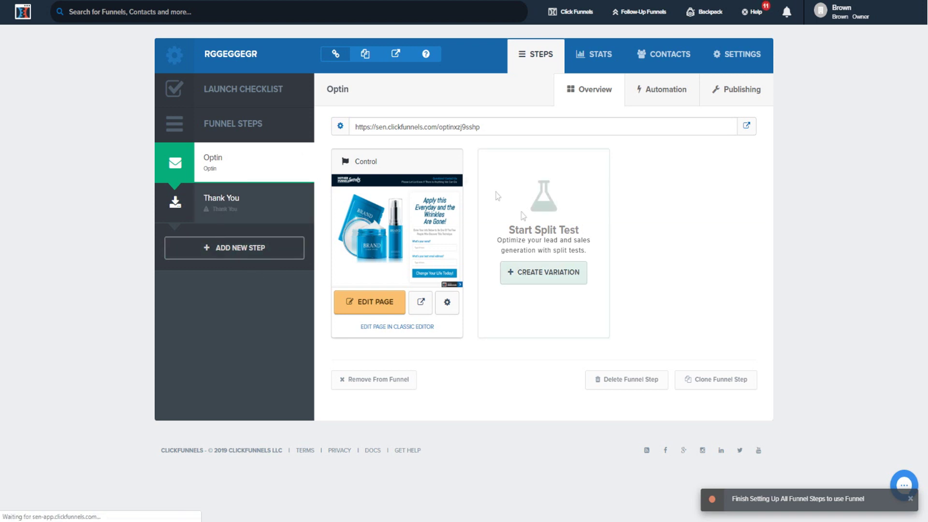
On the Thank You step, pick the Squeeze Page 13 thank-you template.
left_click(225, 203)
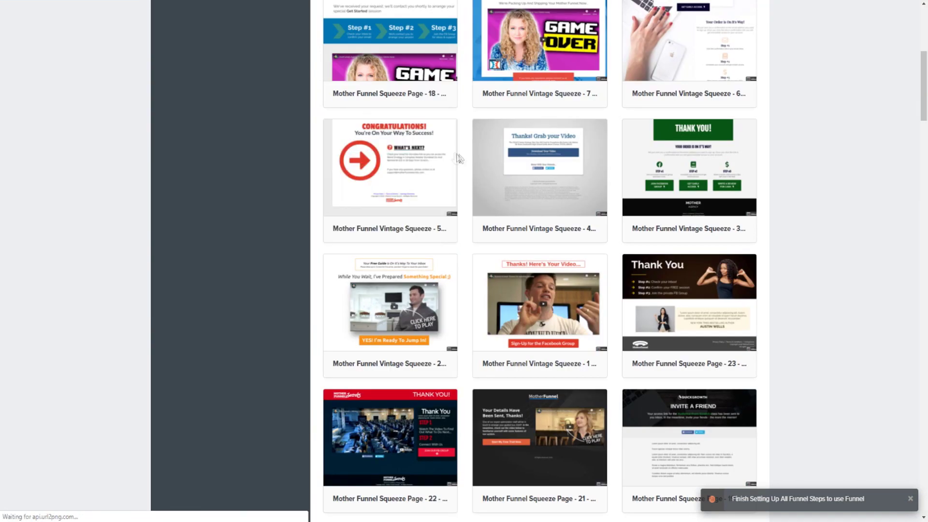
scroll(435, 157, "down", 3)
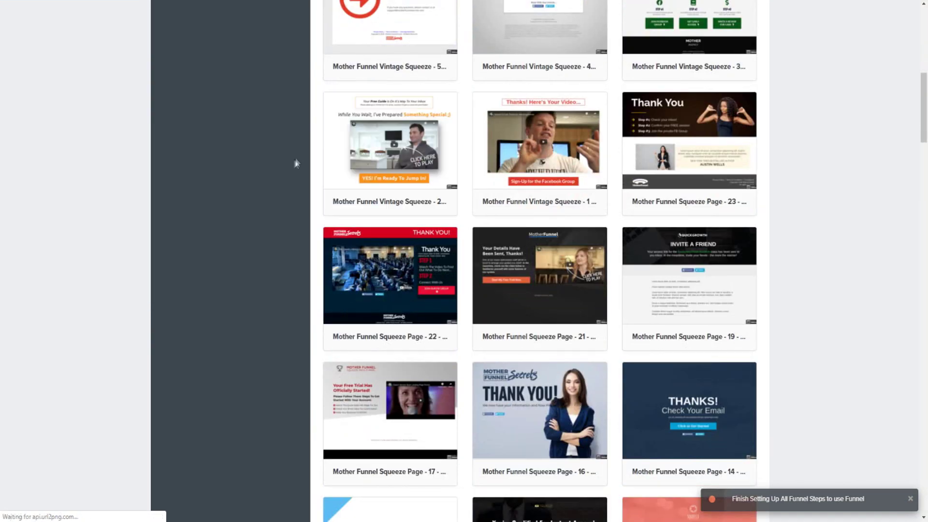
scroll(539, 249, "down", 1)
scroll(539, 249, "down", 2)
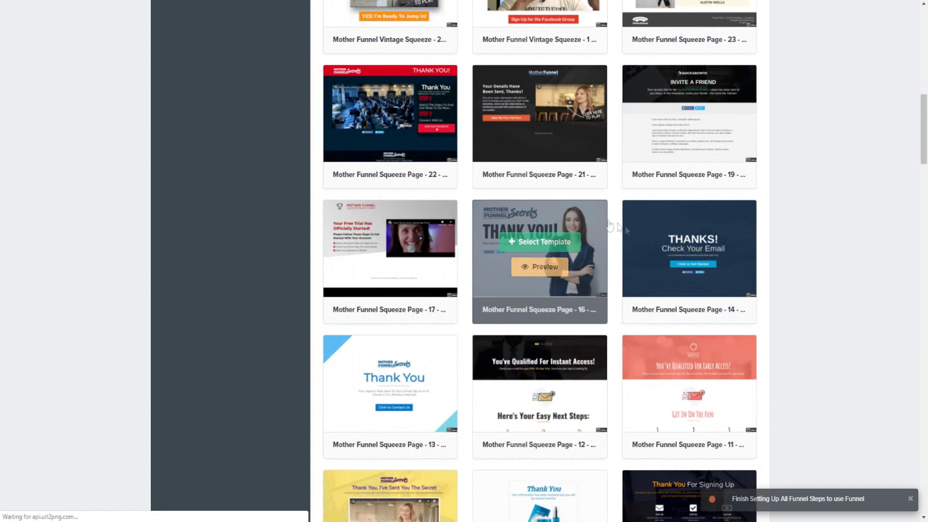
scroll(563, 290, "down", 2)
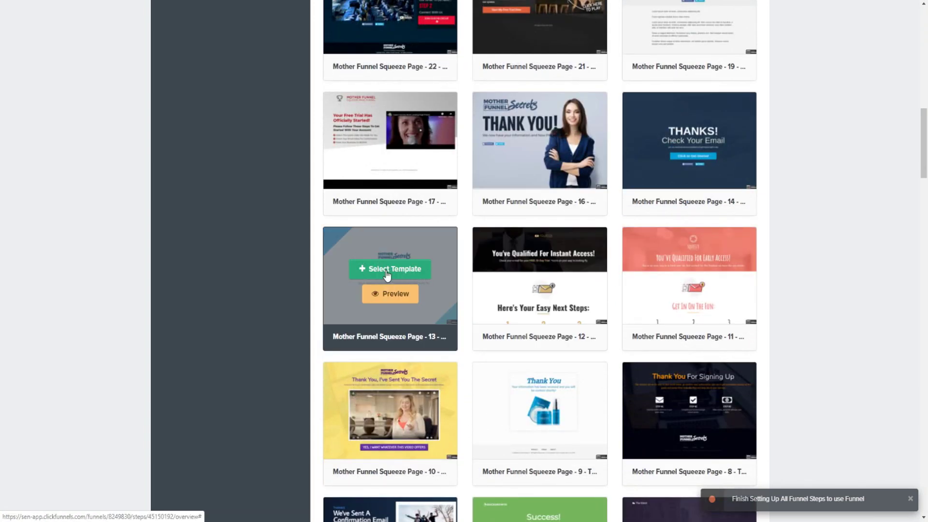
left_click(388, 271)
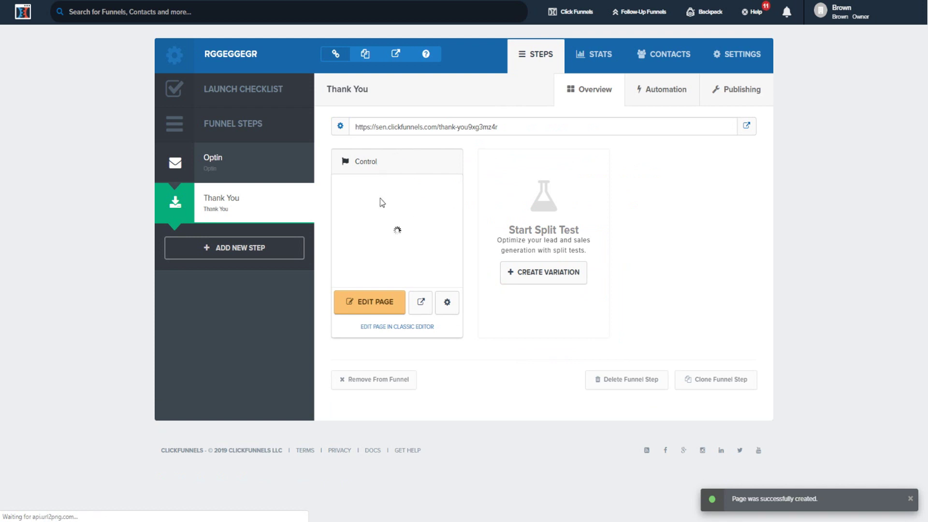
Switch to the Optin step and open its skincare page in the editor.
left_click(248, 161)
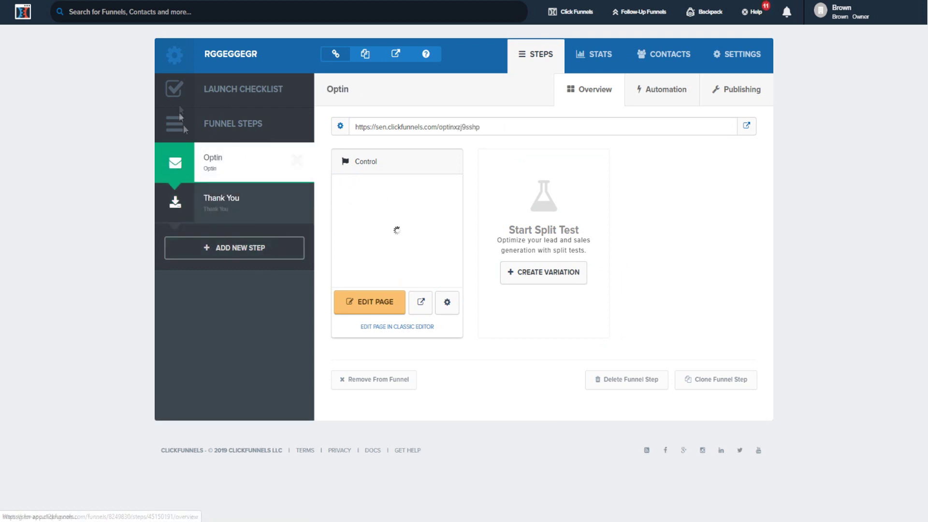
left_click(375, 305)
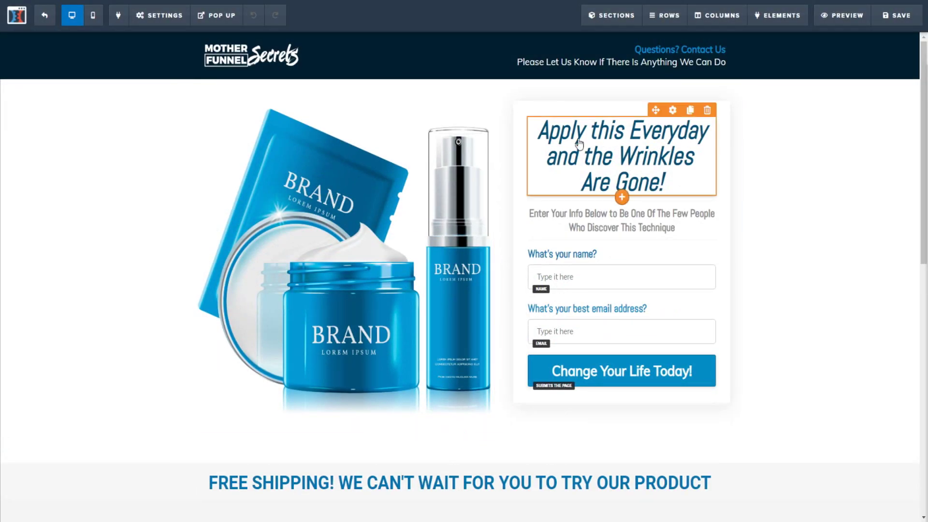
Replace the Optin headline text with 'euwjhiufhhwifweifeuifwheiuhf'.
left_click(579, 143)
left_click_drag(539, 129, 681, 158)
left_click(664, 189)
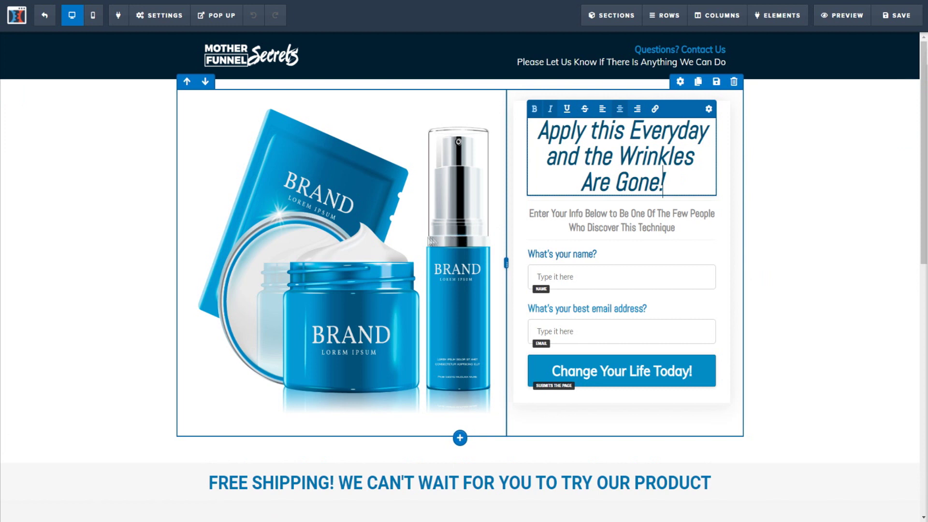
left_click(615, 151)
left_click_drag(563, 144, 695, 188)
key("BackSpace")
type("euwjhiufhhwifweifeuifwheiuhf")
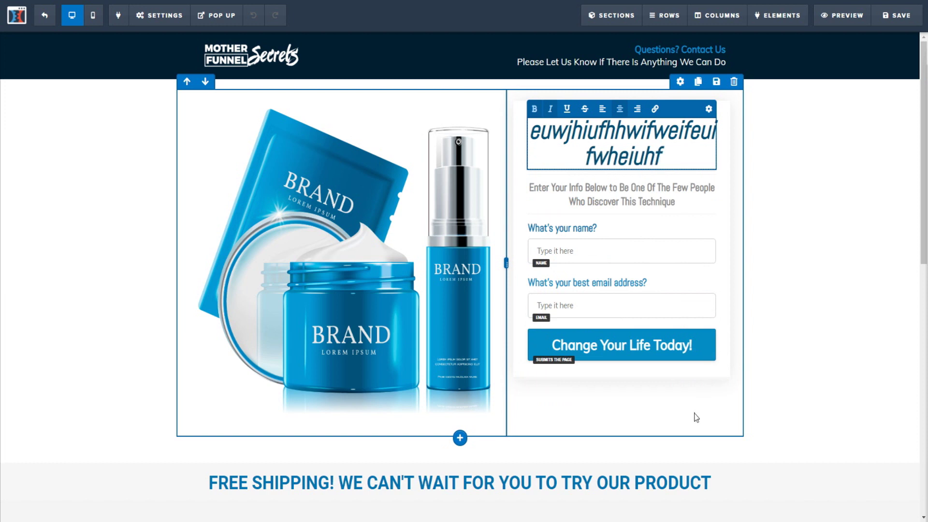
left_click(338, 56)
Undo the edit, restoring 'Apply this Everyday and the Wrinkles Are Gone!'.
scroll(338, 72, "down", 1)
scroll(370, 168, "down", 10)
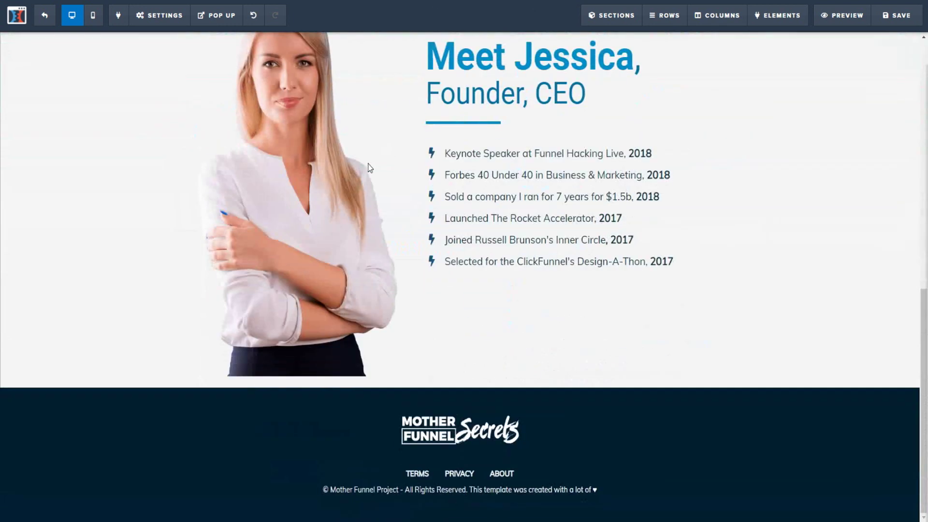
scroll(370, 194, "up", 10)
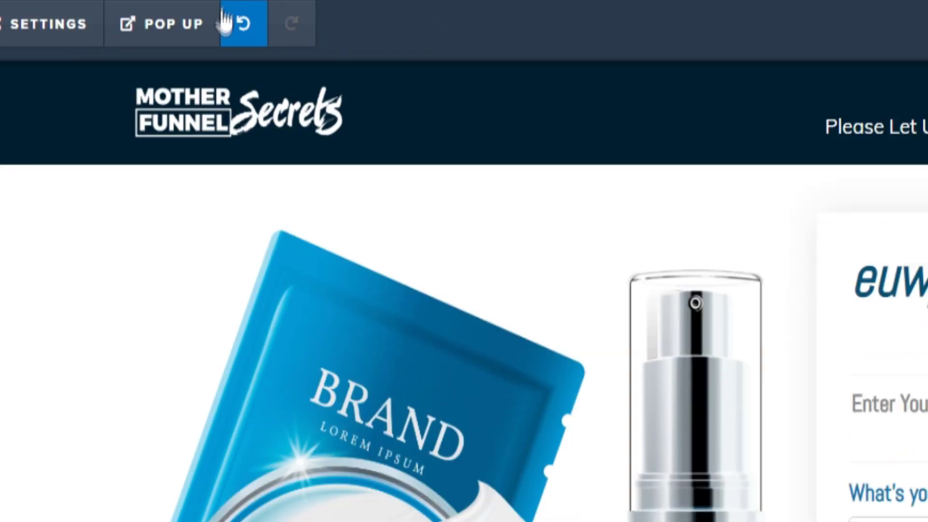
left_click(241, 24)
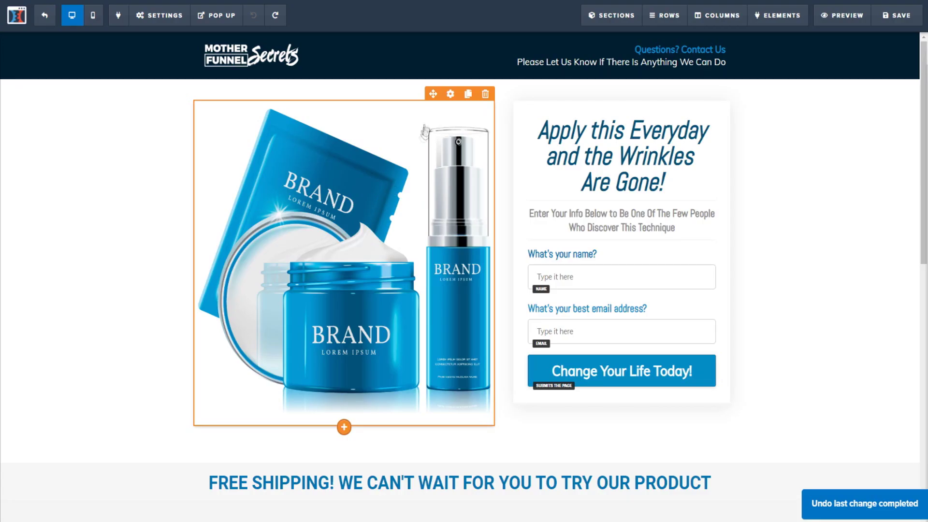
left_click(450, 95)
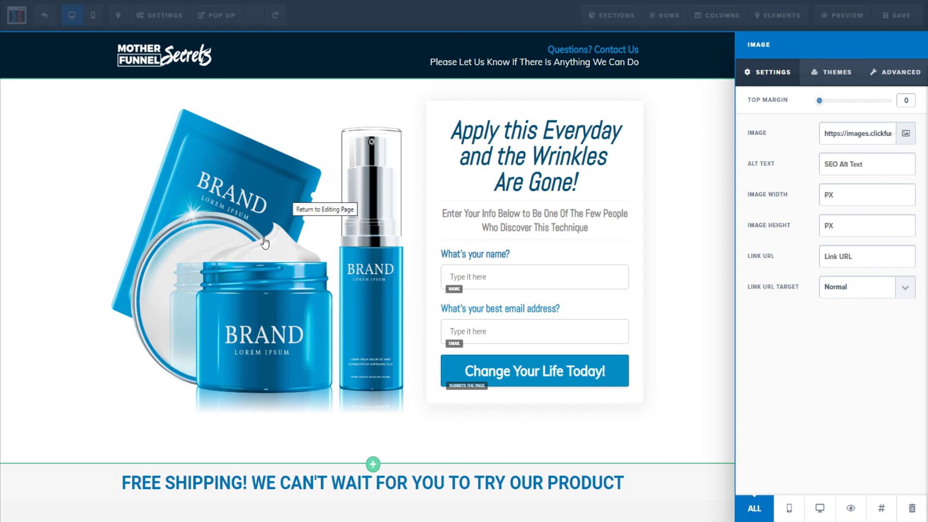
left_click(299, 249)
mouse_move(301, 56)
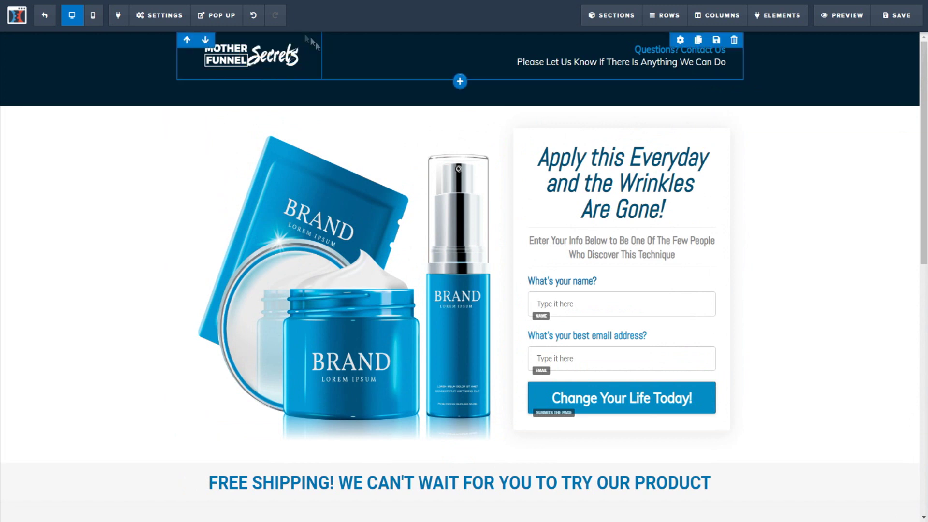
scroll(399, 192, "down", 7)
scroll(399, 192, "down", 3)
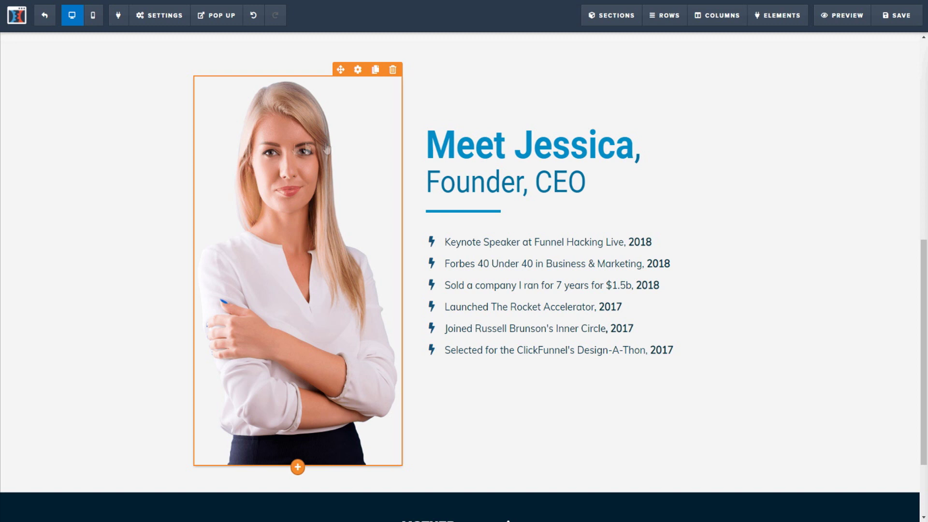
Replace the founder's first name in the 'Meet …' headline with a shorter new name.
left_click(483, 145)
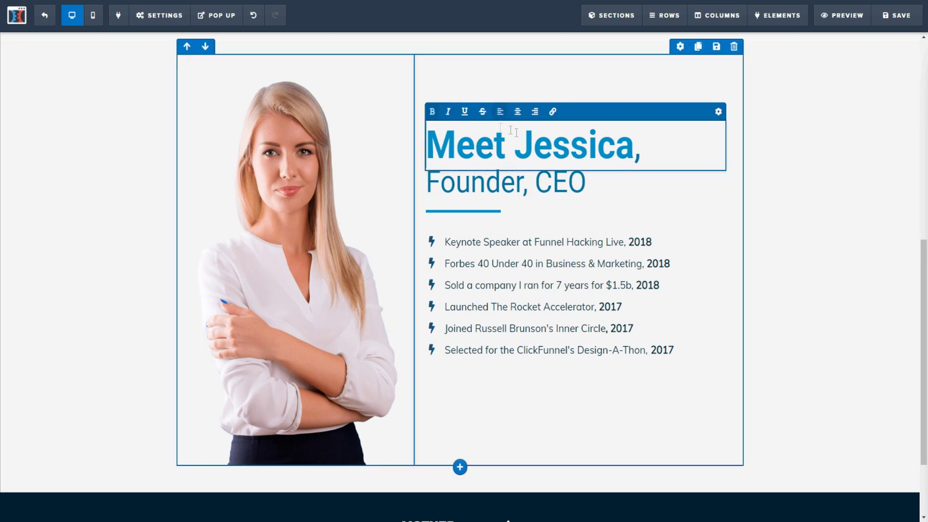
left_click_drag(522, 144, 627, 132)
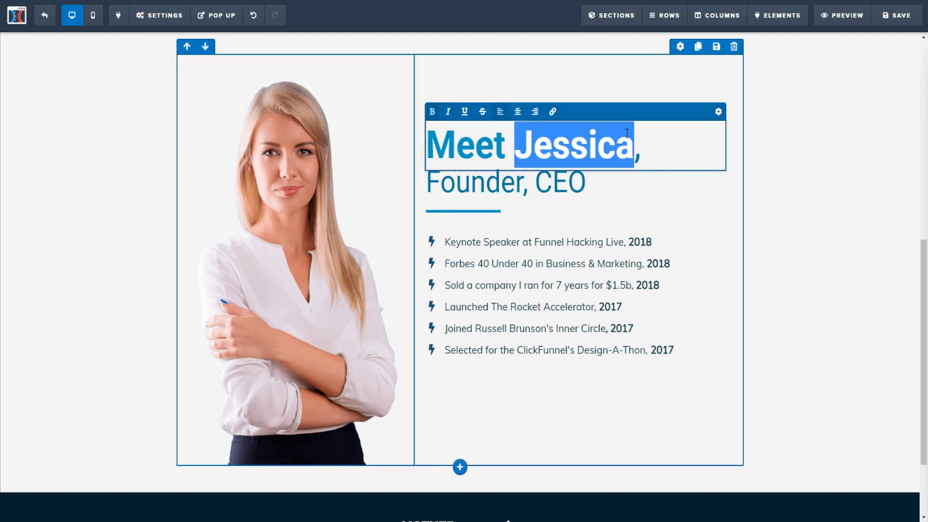
type("Jay")
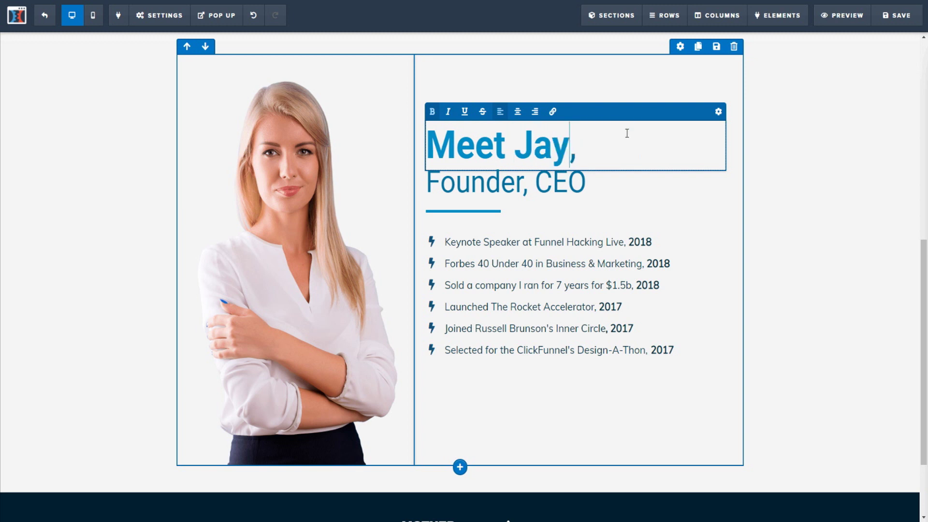
left_click(595, 181)
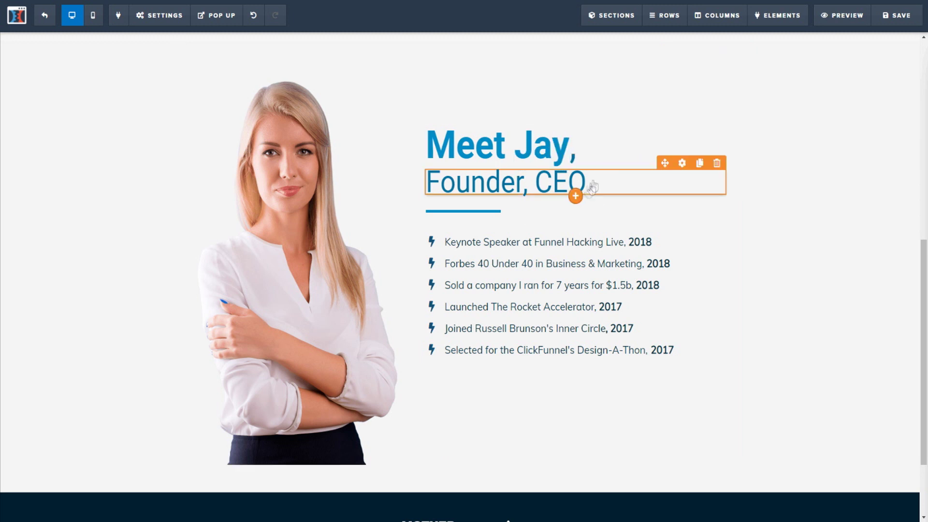
scroll(532, 237, "down", 2)
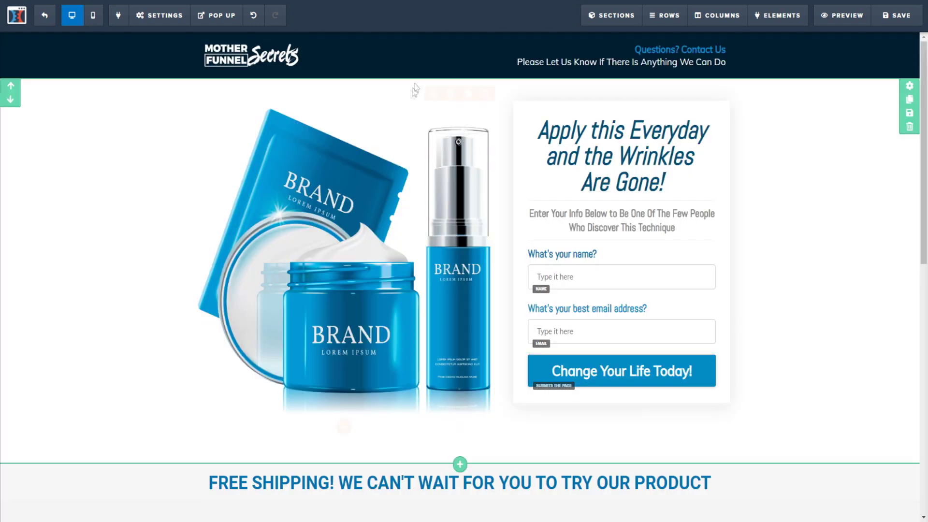
Try rearranging the Optin page: product image, opt-in headline, email label and founder photo.
left_click_drag(433, 93, 575, 198)
scroll(600, 202, "down", 3)
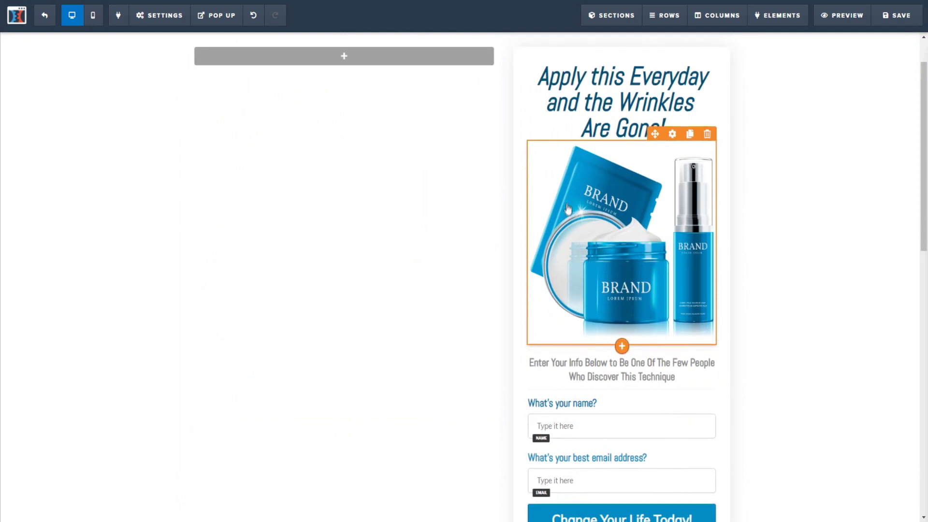
scroll(594, 200, "up", 3)
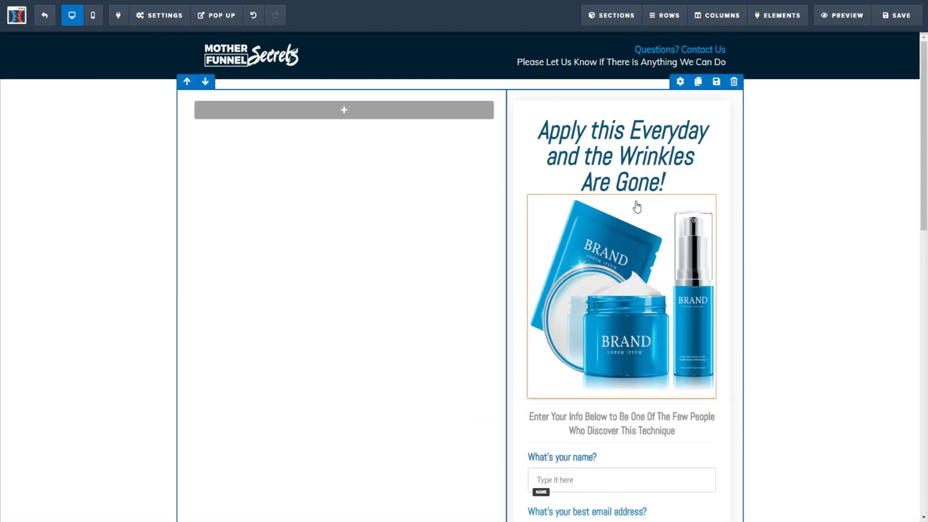
left_click_drag(572, 140, 626, 450)
scroll(648, 290, "down", 5)
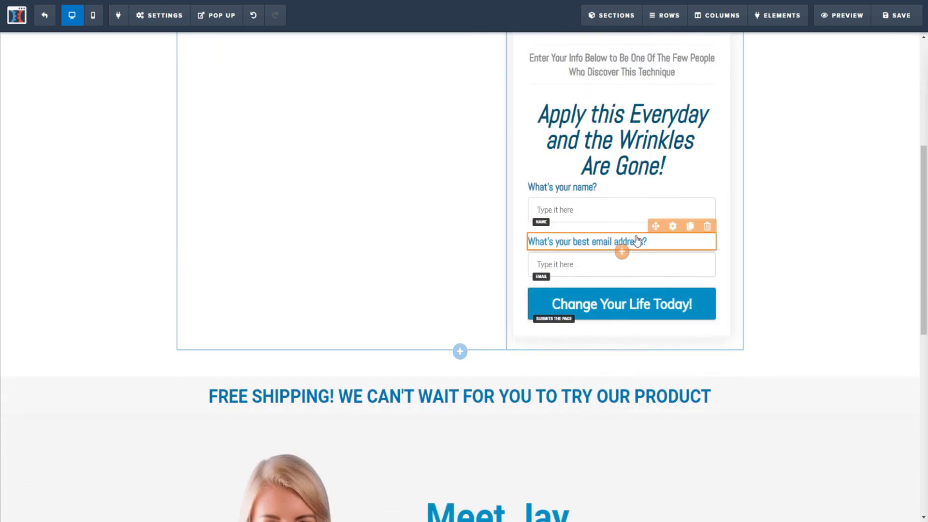
left_click_drag(656, 226, 614, 242)
scroll(665, 306, "down", 8)
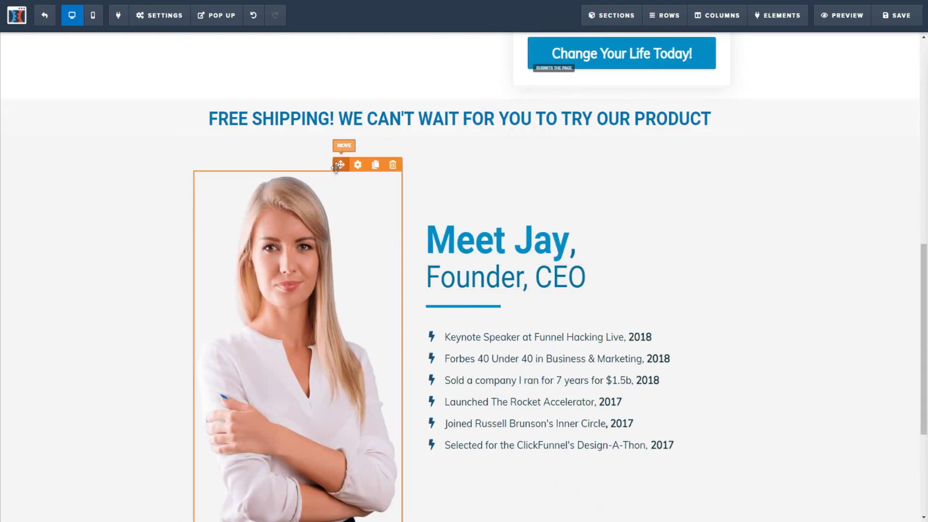
left_click_drag(385, 172, 487, 223)
Undo every layout change to restore the template layout and original founder name.
scroll(525, 201, "down", 6)
scroll(446, 253, "up", 10)
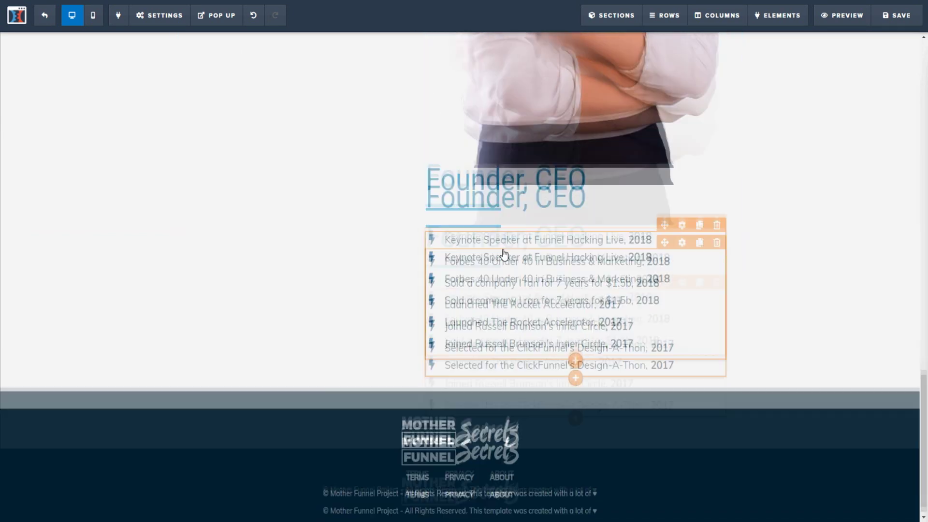
scroll(498, 252, "up", 6)
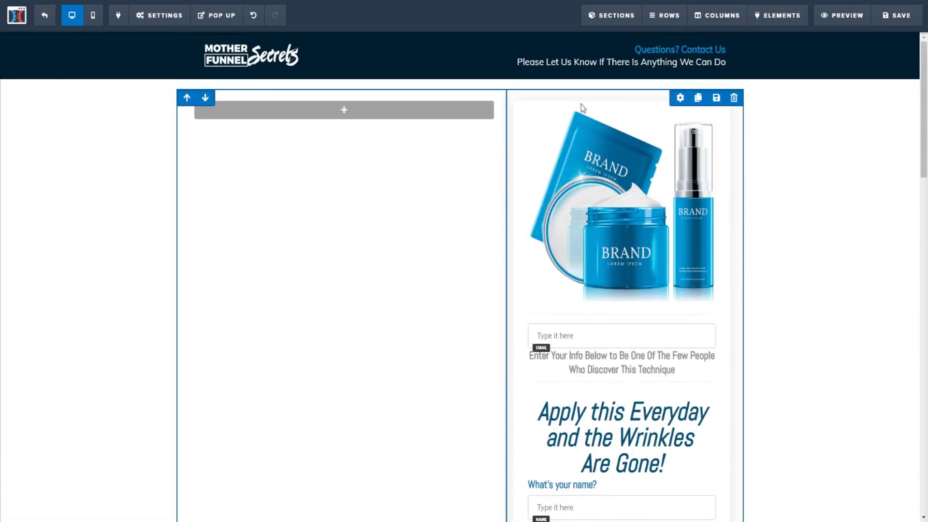
scroll(513, 182, "down", 3)
scroll(464, 157, "up", 3)
scroll(464, 143, "down", 10)
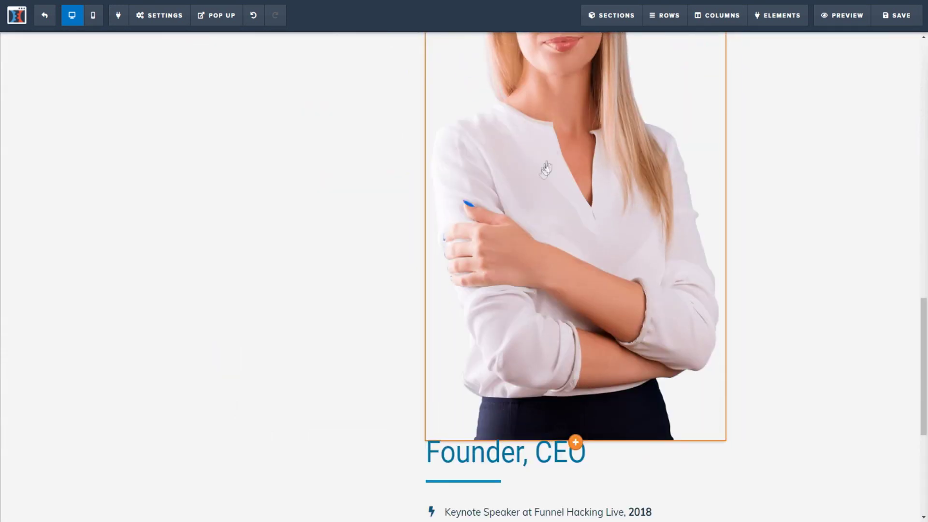
scroll(532, 188, "down", 5)
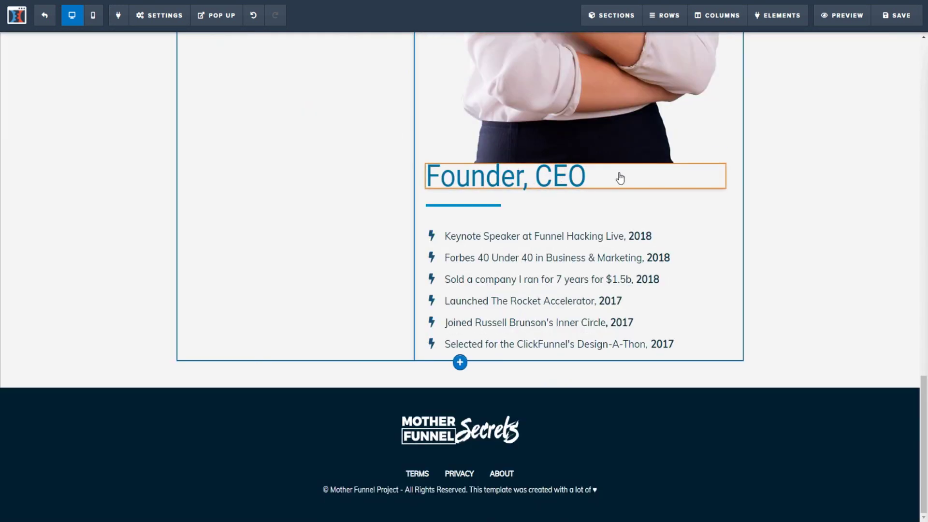
scroll(629, 159, "up", 8)
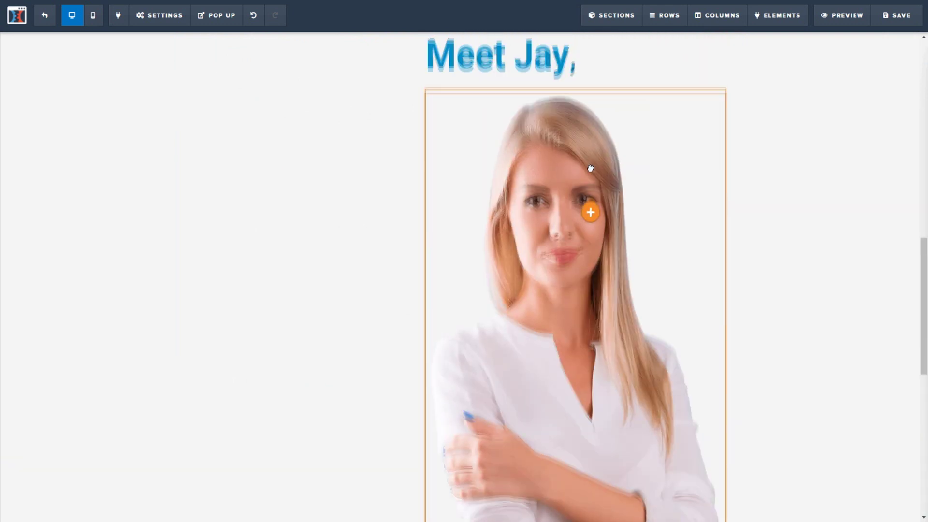
scroll(591, 169, "up", 8)
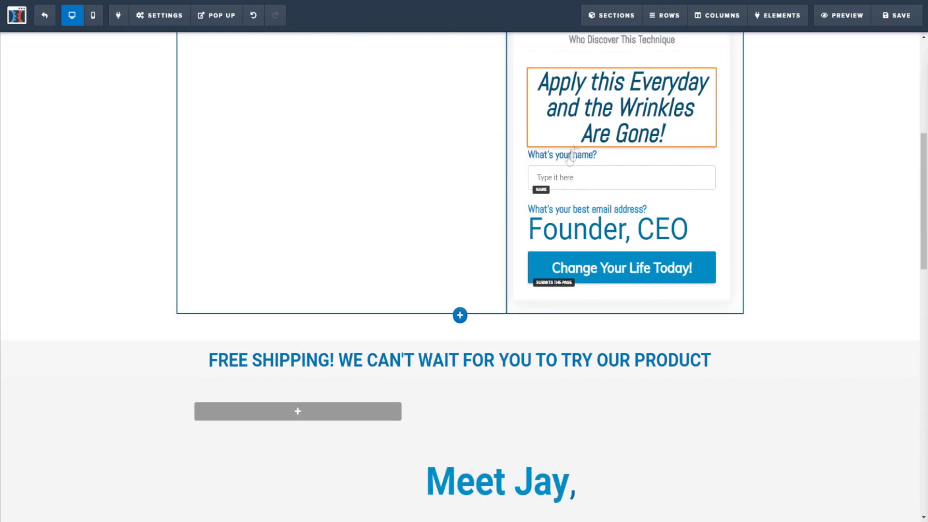
scroll(580, 143, "up", 7)
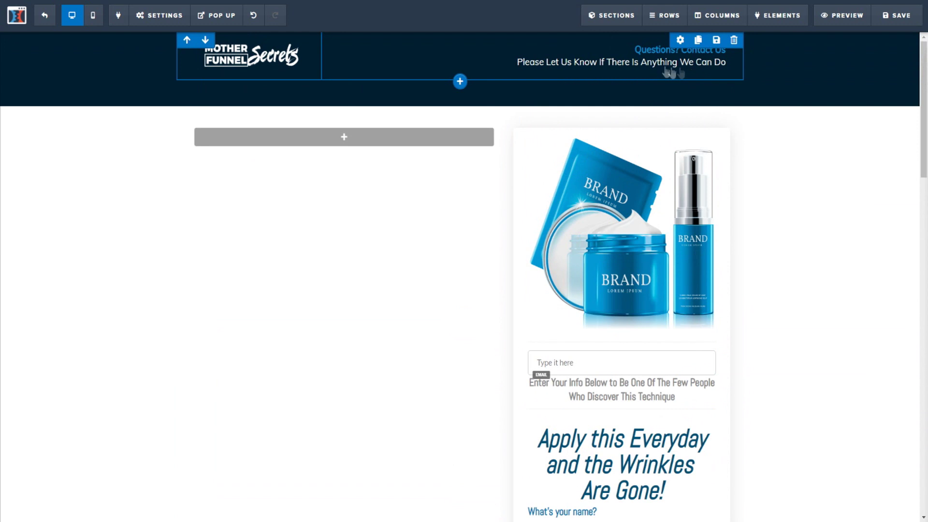
left_click(252, 17)
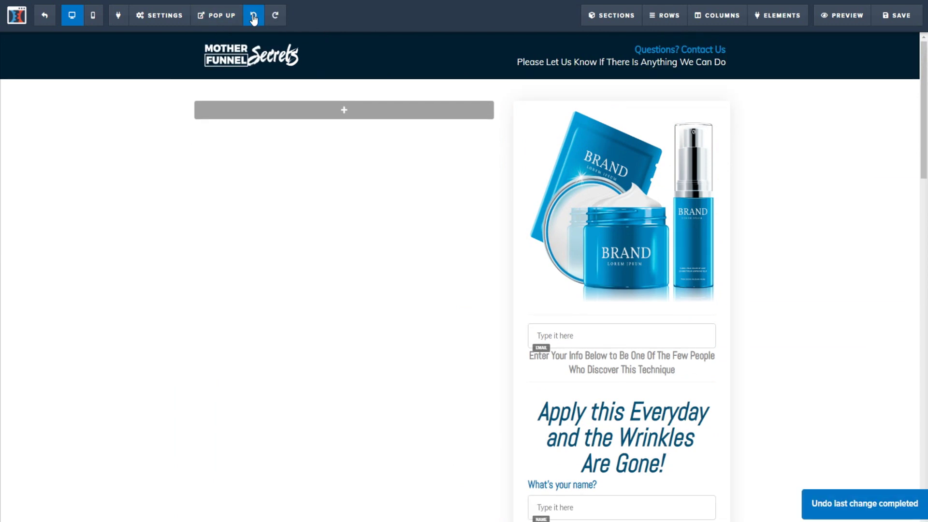
left_click(252, 18)
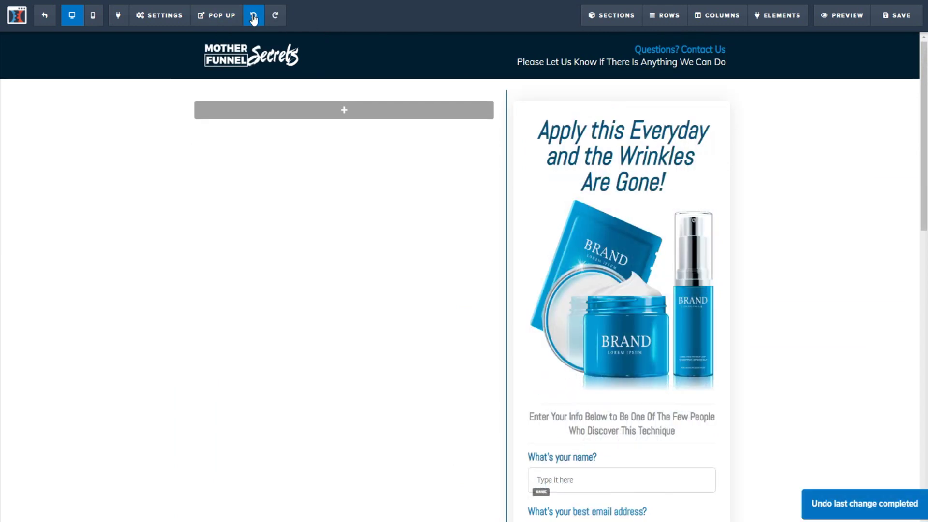
left_click(252, 18)
left_click(254, 20)
left_click(255, 21)
scroll(411, 207, "down", 10)
scroll(413, 209, "up", 10)
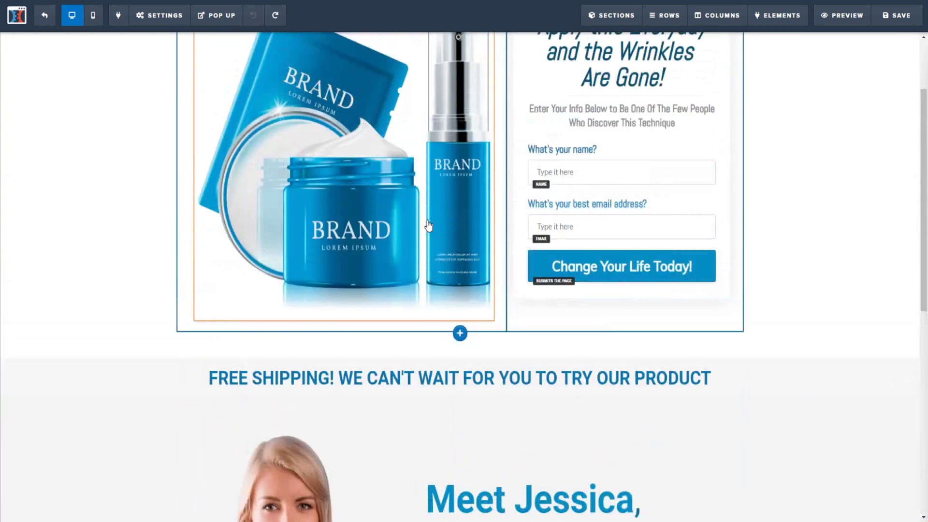
Leave the Optin editor without saving and open the Thank You step's page in the editor.
key("F5")
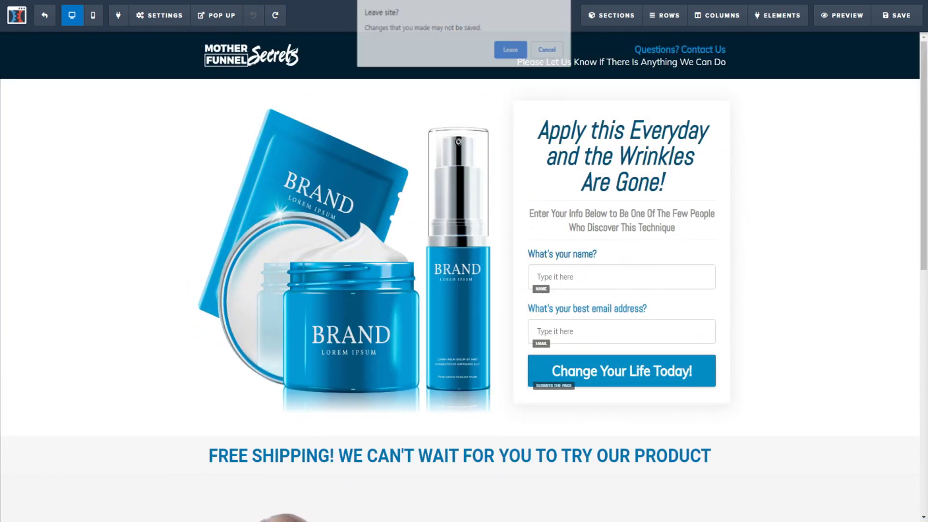
key("Return")
key("alt+Left")
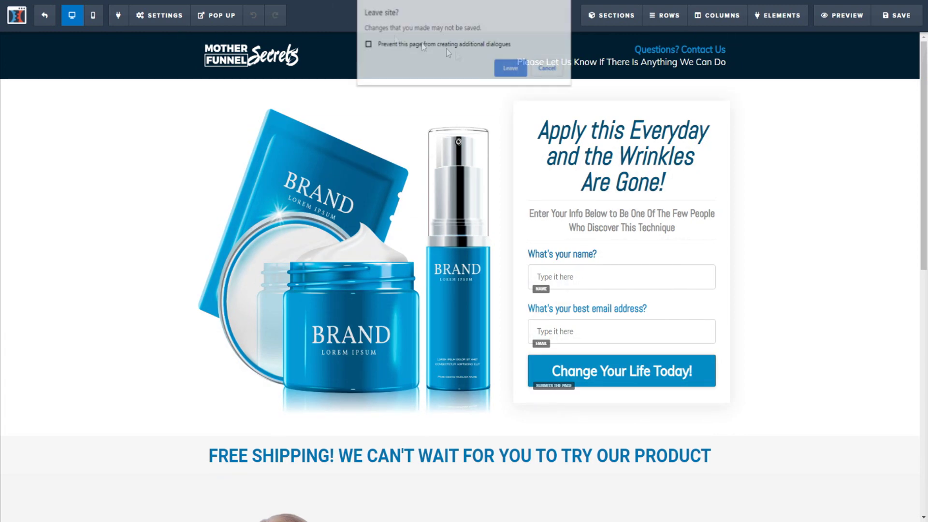
left_click(513, 69)
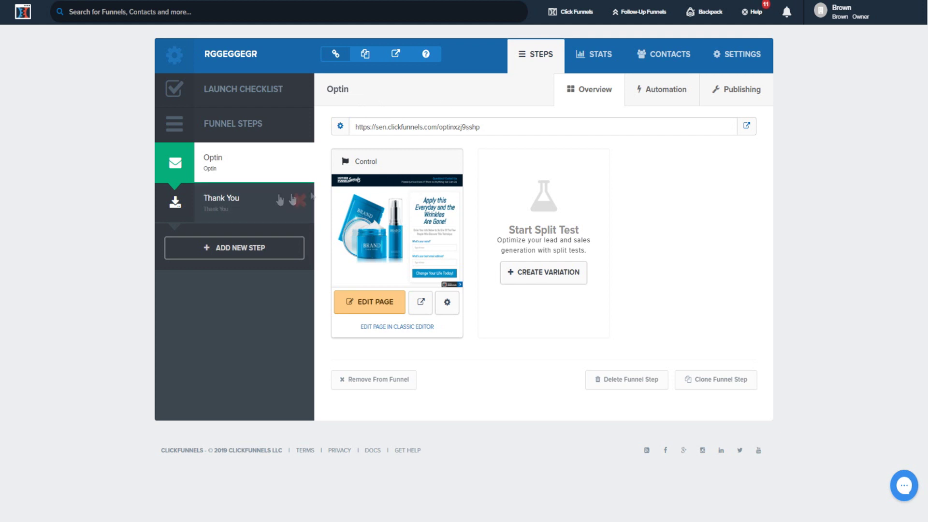
left_click(240, 201)
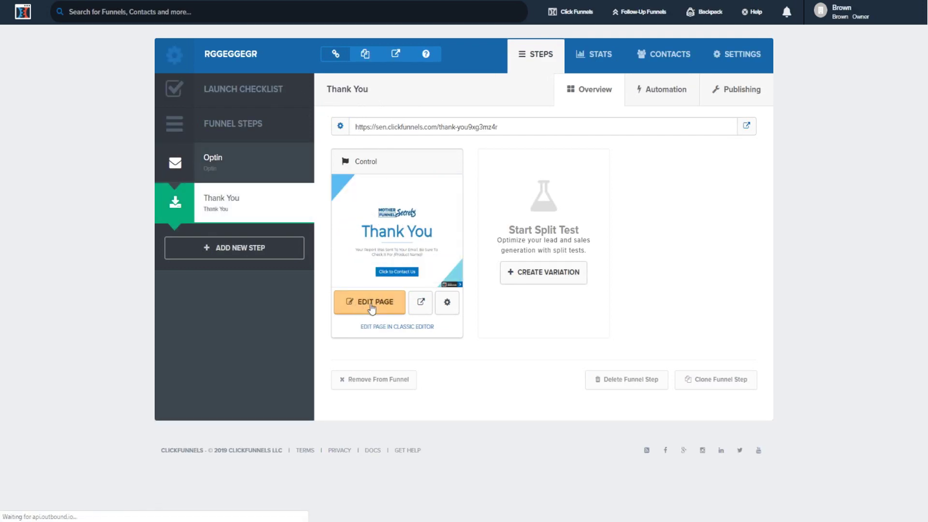
left_click(397, 271)
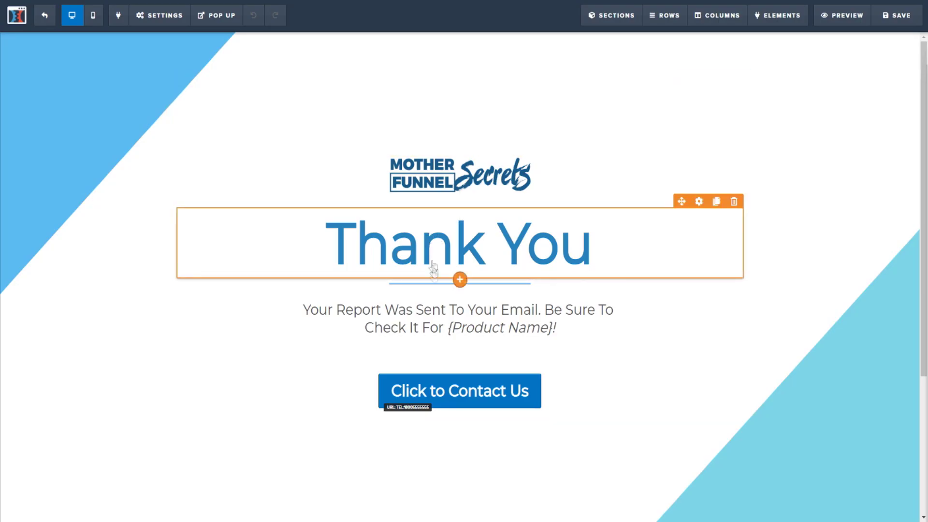
Replace the Thank You subheadline text with 'hyrthrthrhhtr'.
left_click(556, 327)
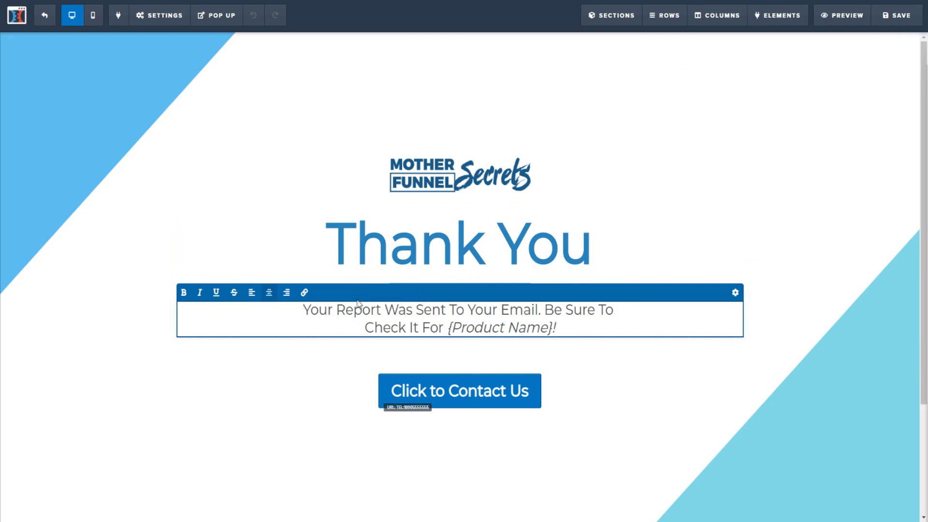
type("** 100% Free Download, No Complicated Software **")
key("ctrl+z")
left_click_drag(583, 329, 304, 312)
type("hyrthrthrhhtr")
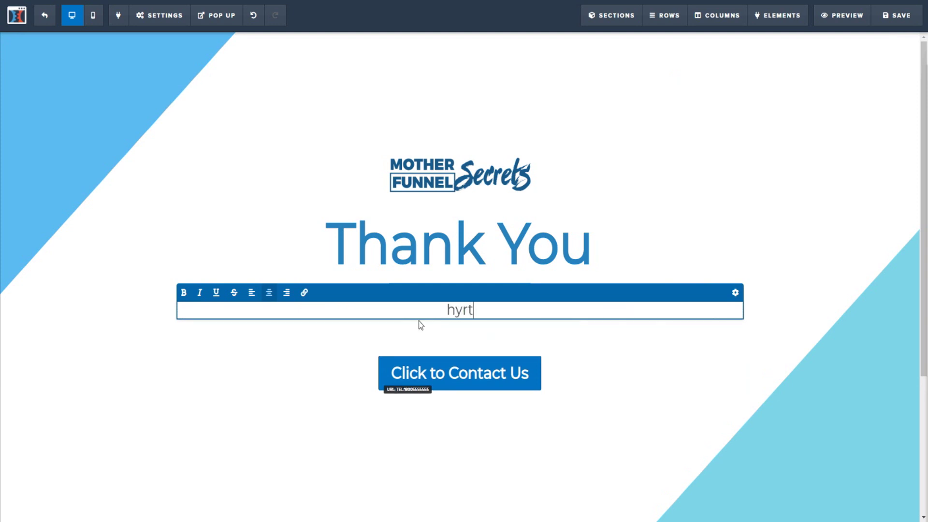
left_click(293, 351)
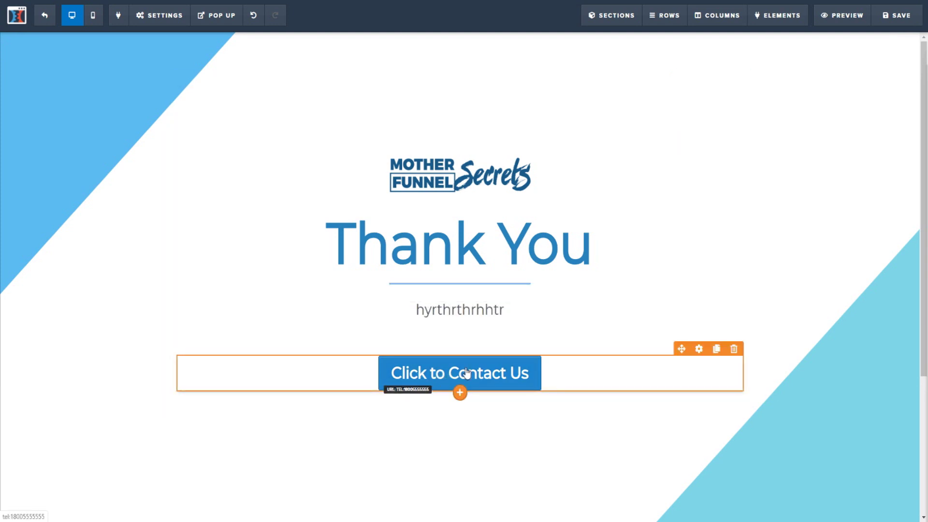
Clear the 'Click to Contact Us' button's link URL and set it to submit the form.
left_click(512, 376)
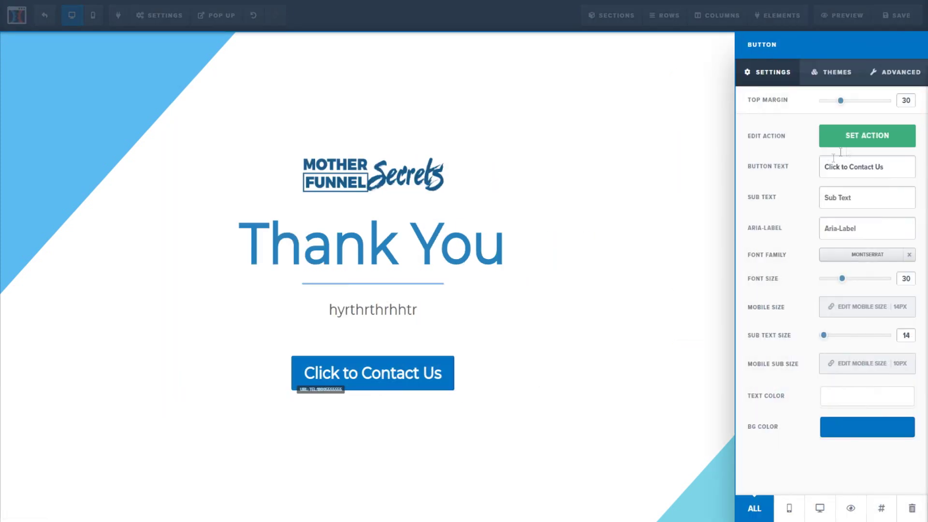
left_click(854, 143)
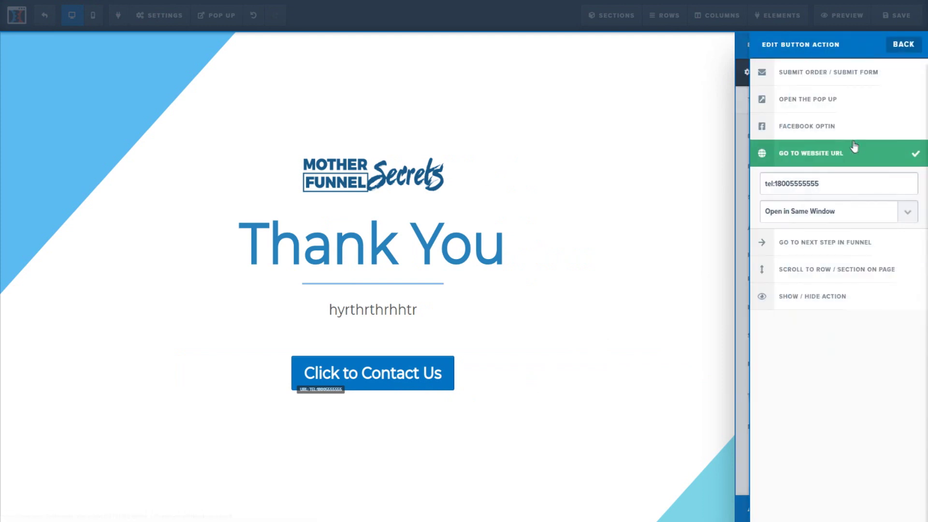
triple_click(840, 184)
key("BackSpace")
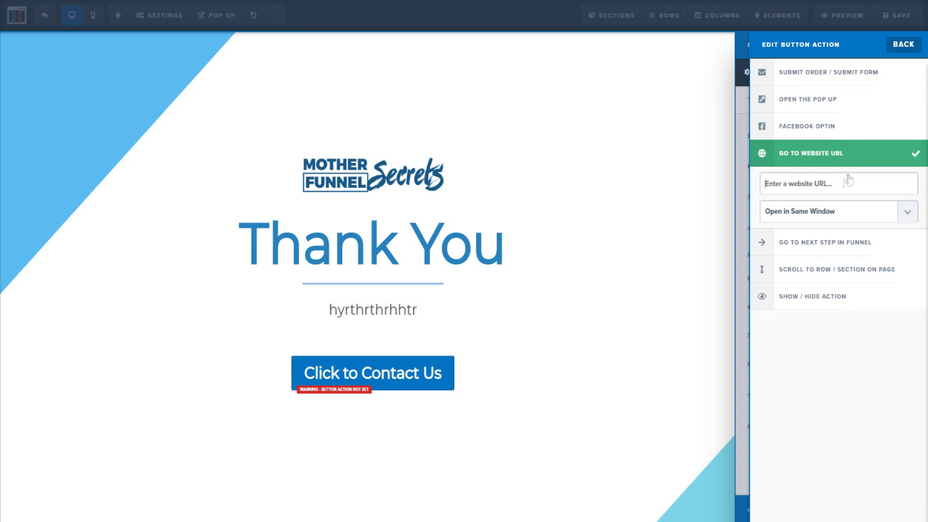
left_click(908, 218)
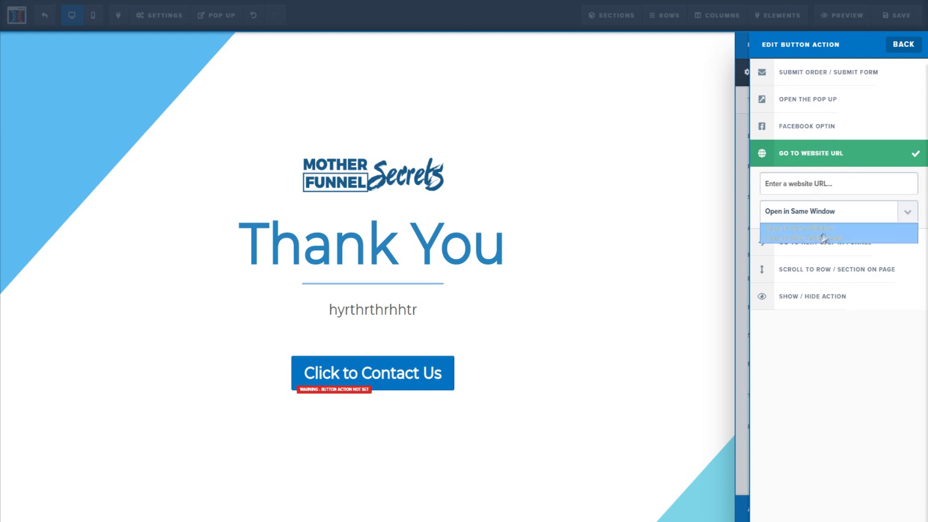
left_click(803, 235)
left_click(811, 76)
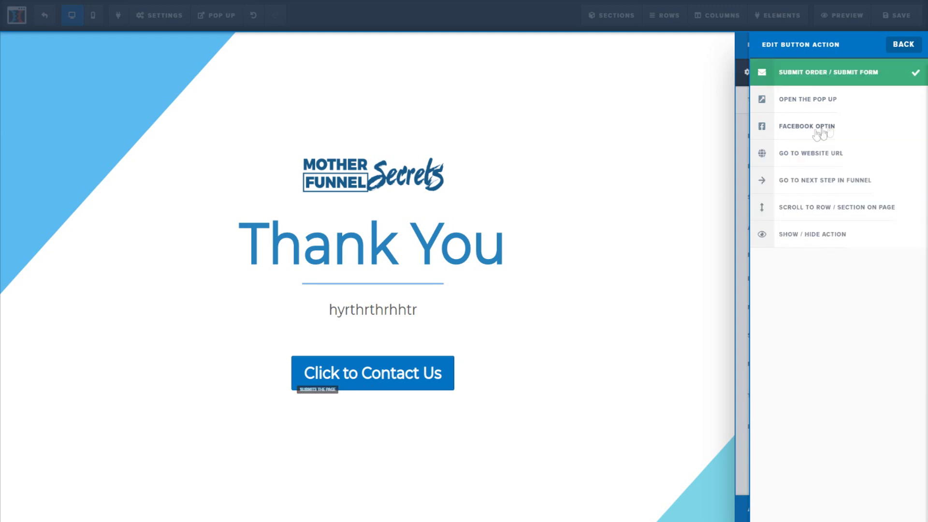
left_click(519, 150)
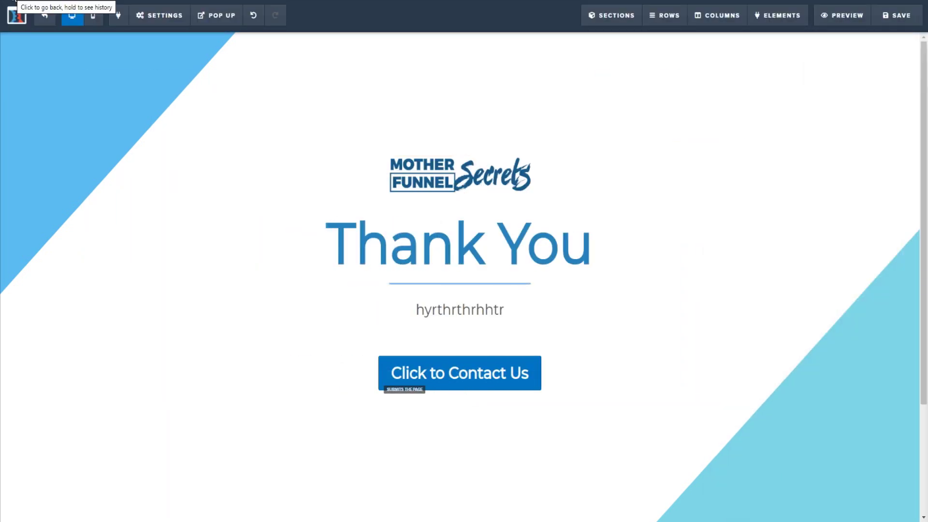
Exit the Thank You page editor, confirming the Leave site prompt.
left_click(14, 1)
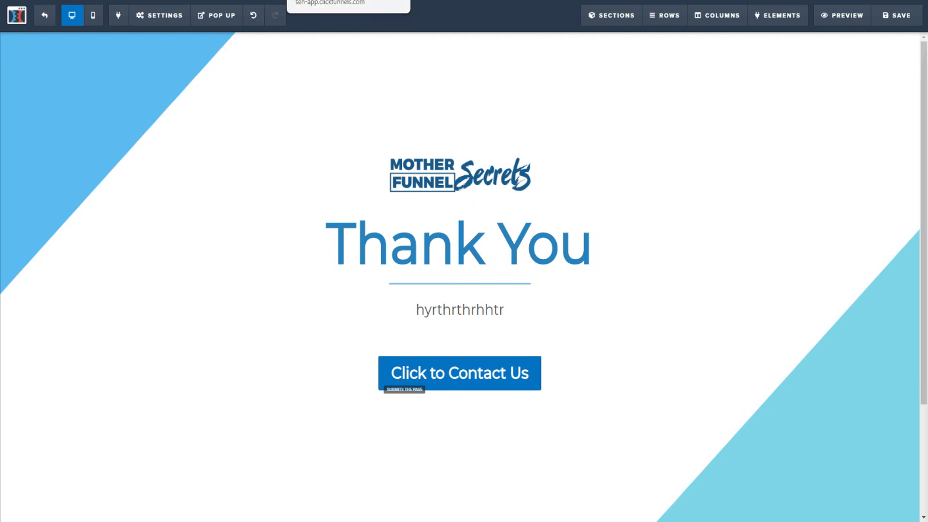
key("Return")
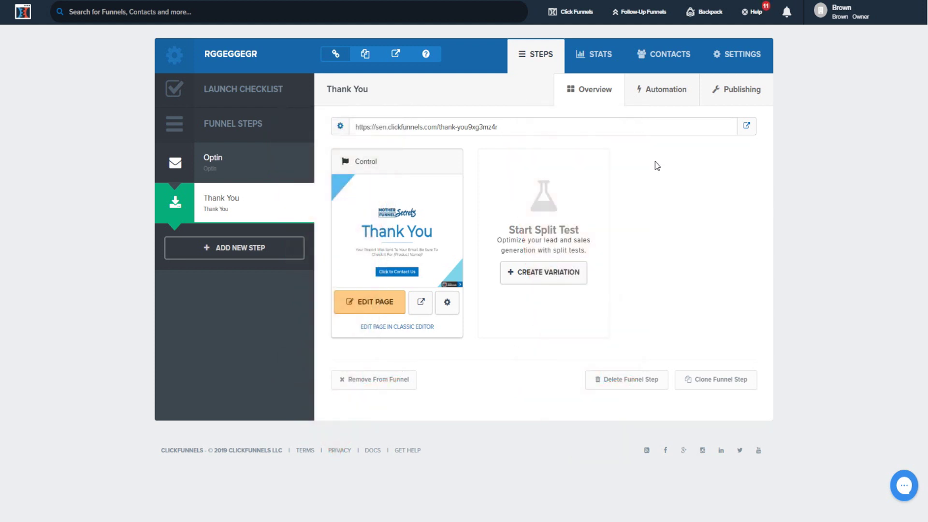
In the funnel's settings, select the Share This Funnel URL and copy it.
left_click(734, 57)
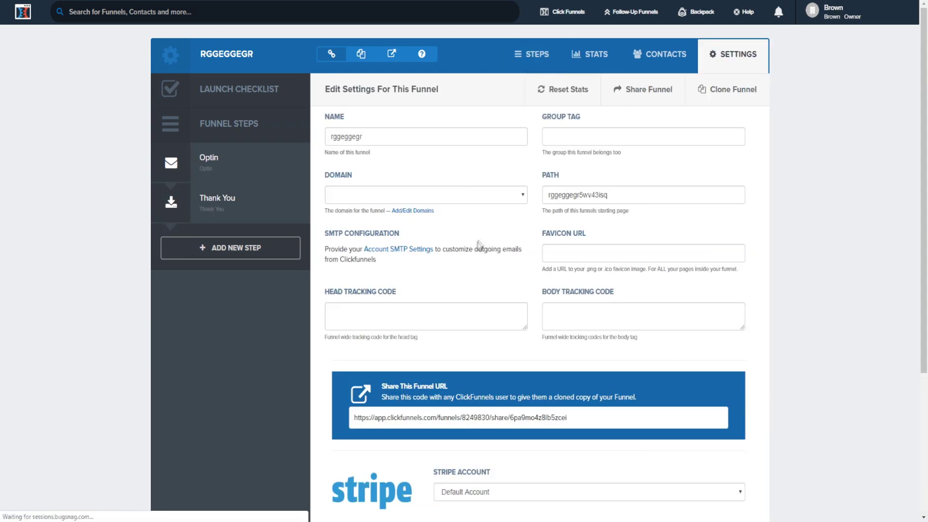
scroll(498, 229, "down", 12)
scroll(502, 229, "down", 6)
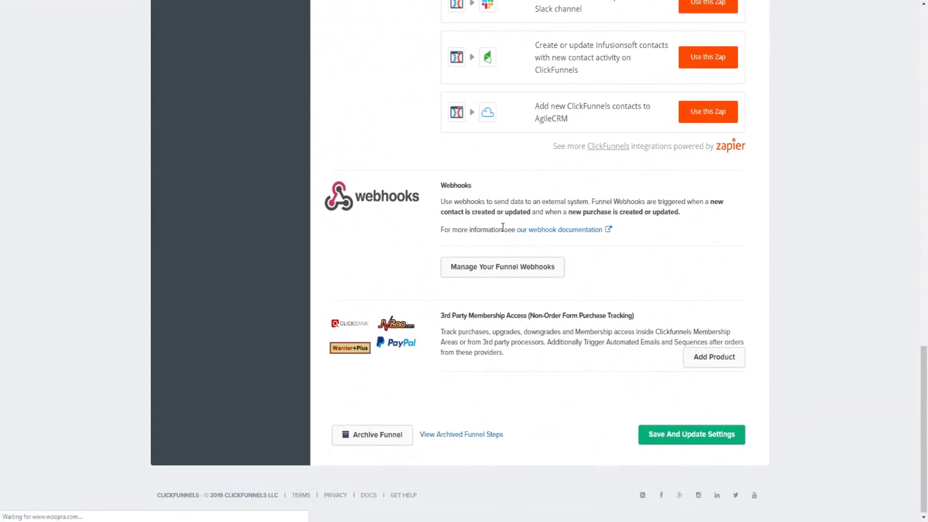
scroll(480, 334, "up", 8)
scroll(483, 298, "up", 10)
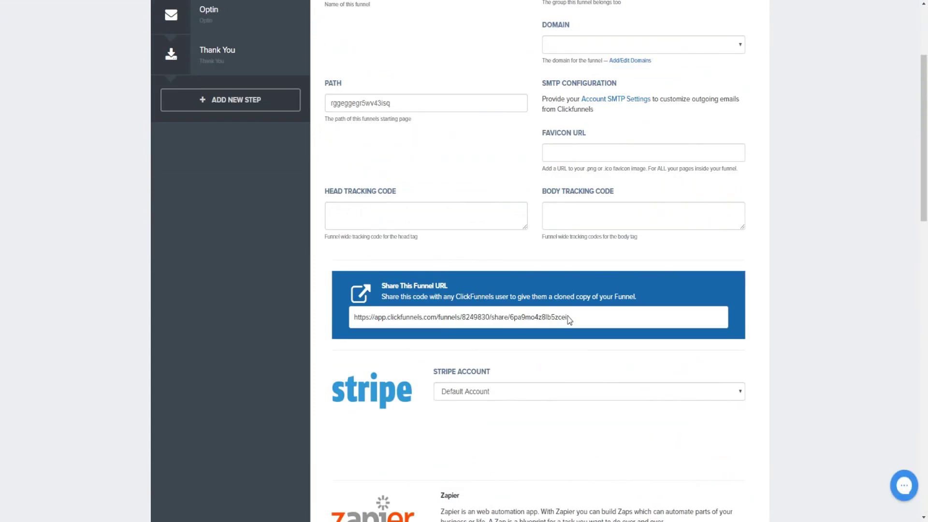
left_click(570, 320)
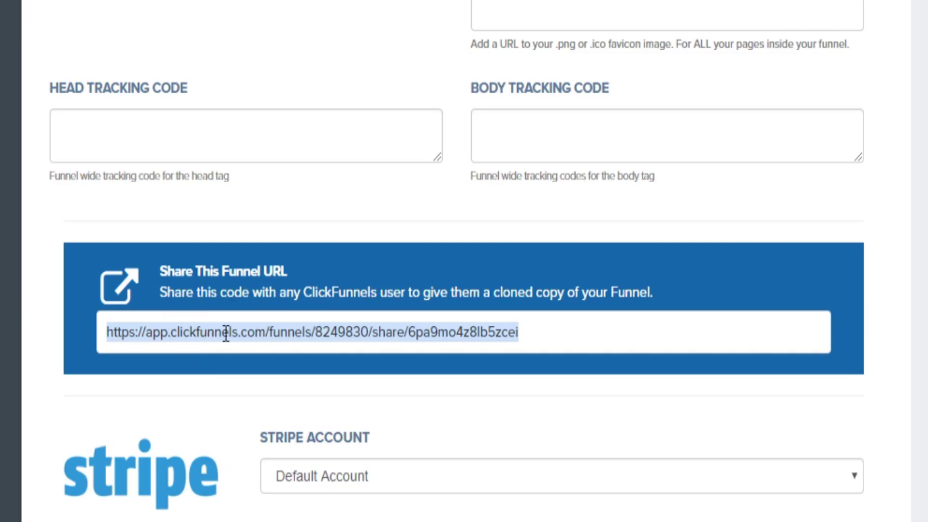
right_click(226, 333)
left_click(261, 292)
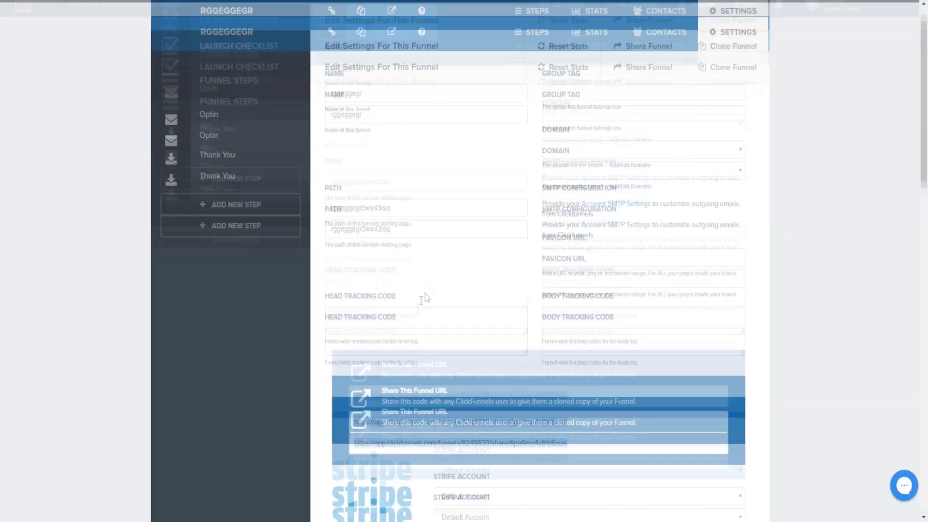
scroll(459, 252, "up", 2)
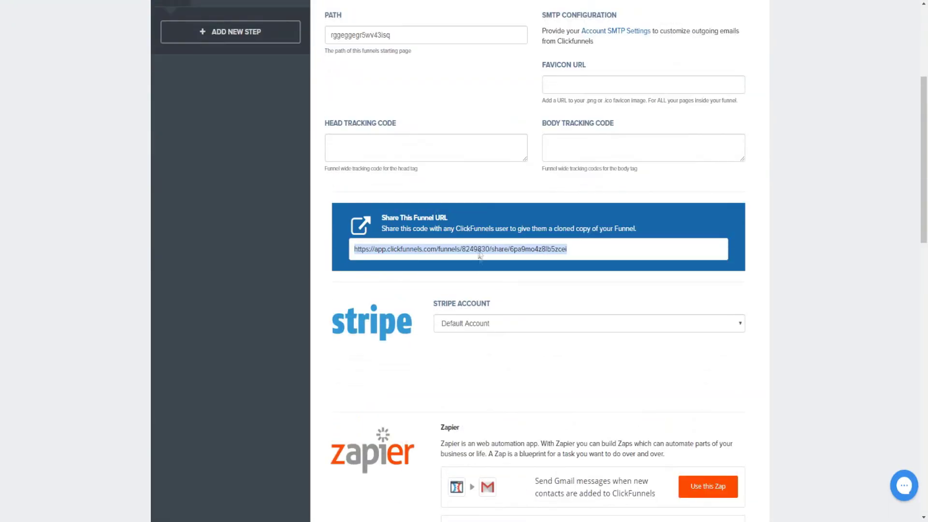
Copy the share URL once more, then go to the Optin step overview.
right_click(470, 249)
left_click(489, 256)
scroll(408, 278, "up", 5)
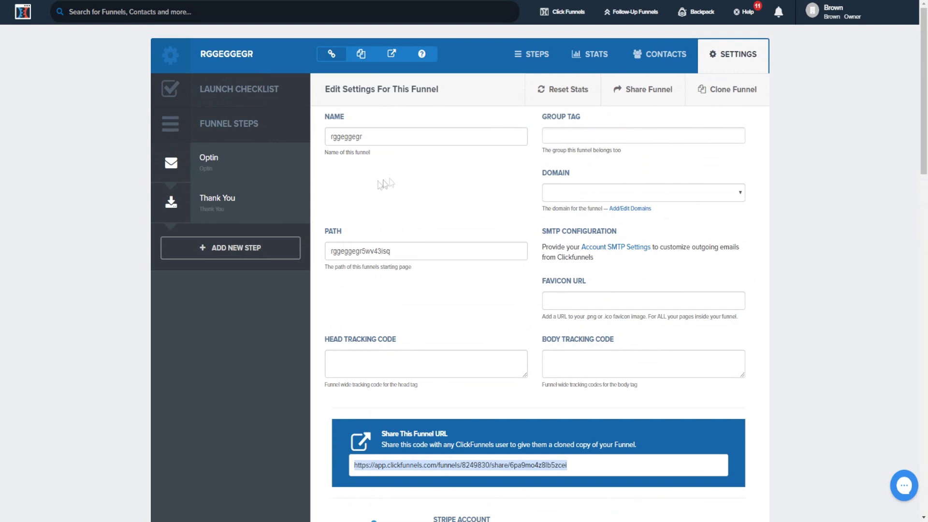
left_click(231, 170)
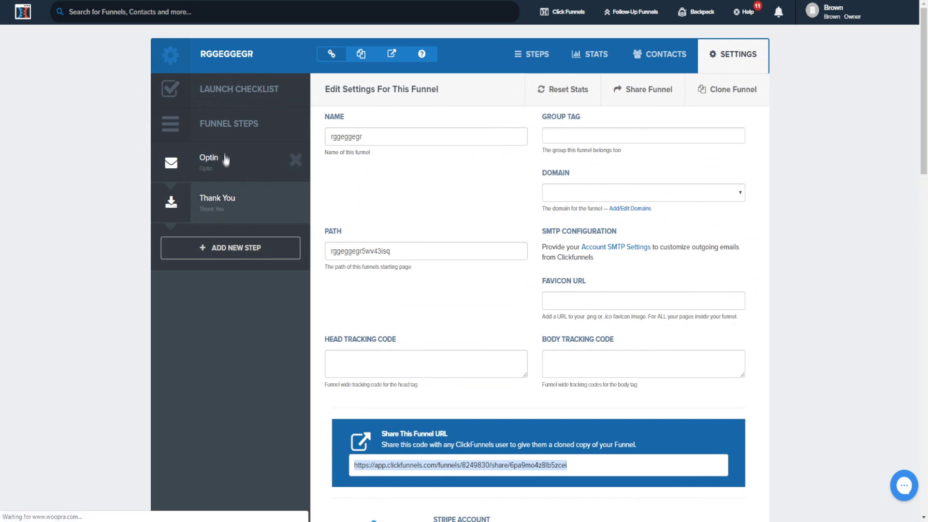